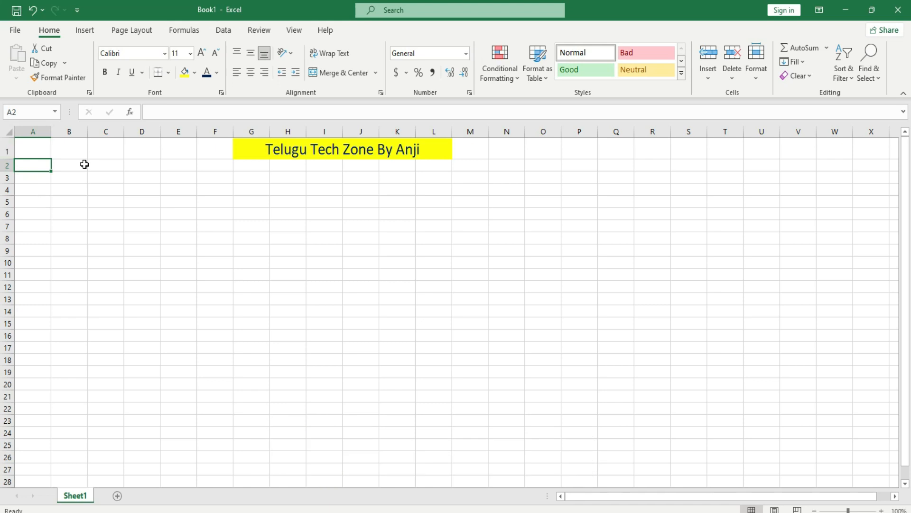
- Enter the title "Employee Salary Statement" in cell A3
key("Down")
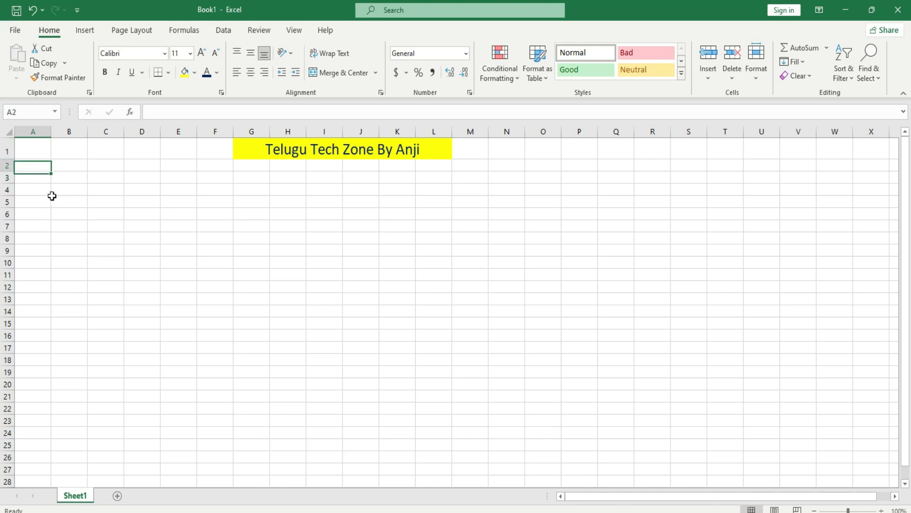
type("Em")
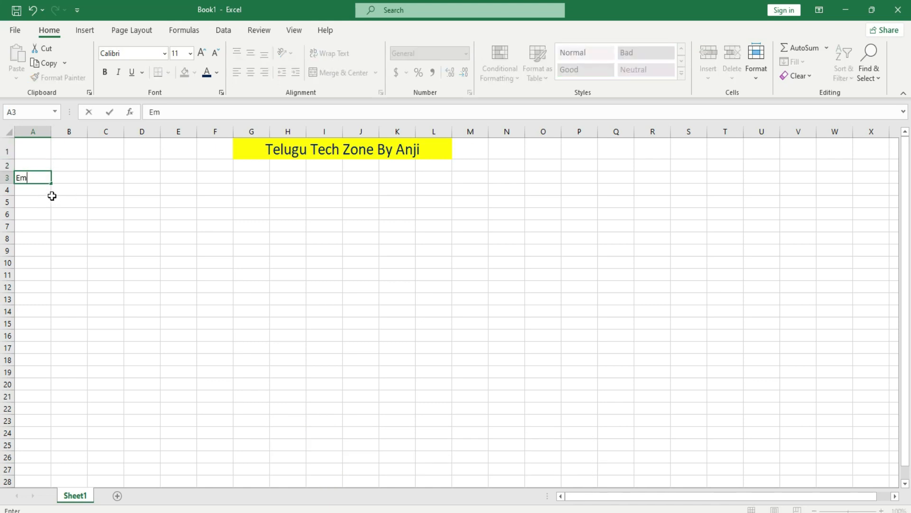
type("ployee Salary Statement")
key("Return")
- Enter the column headers "Emp No" in A4 and "Employee Name" in B4
type("E")
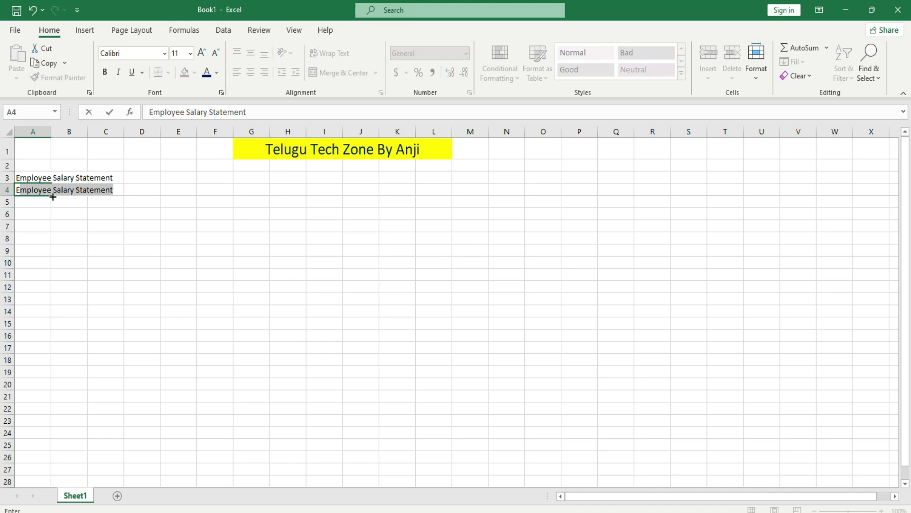
type("mplo")
key("Delete")
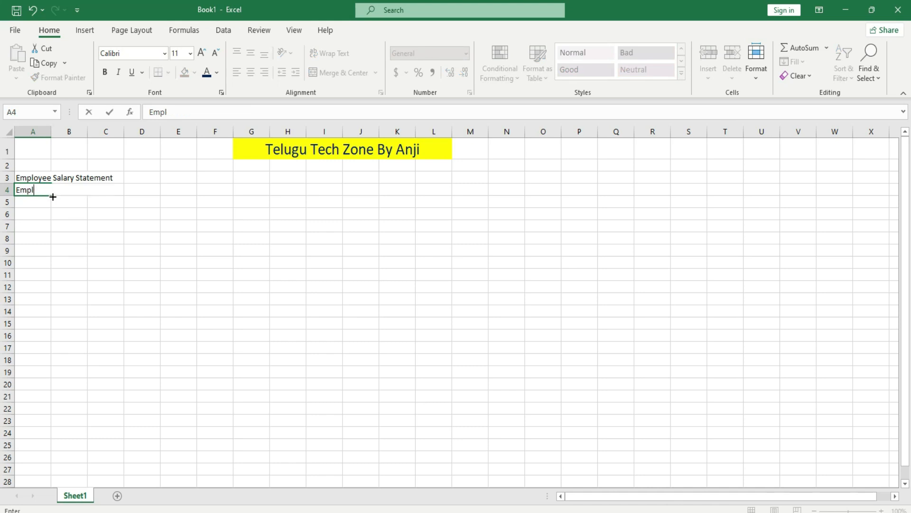
type("No")
key("Tab")
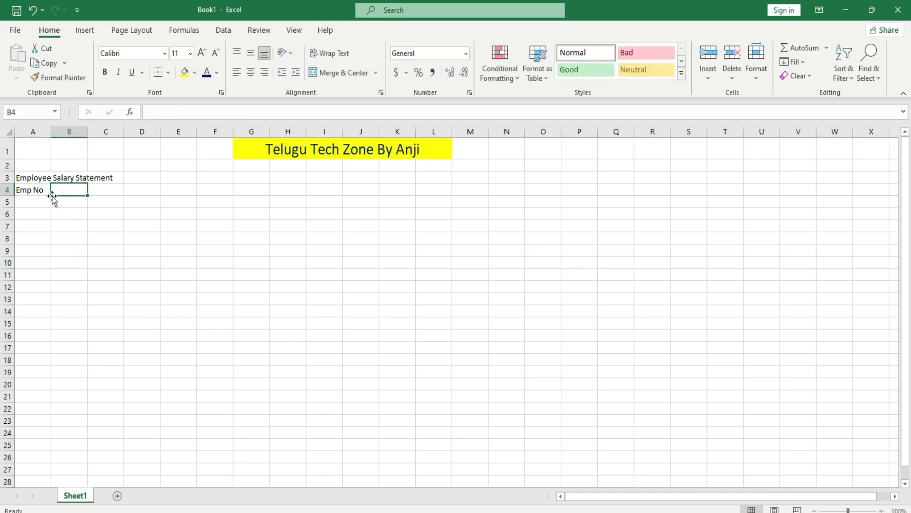
type("Employee Name")
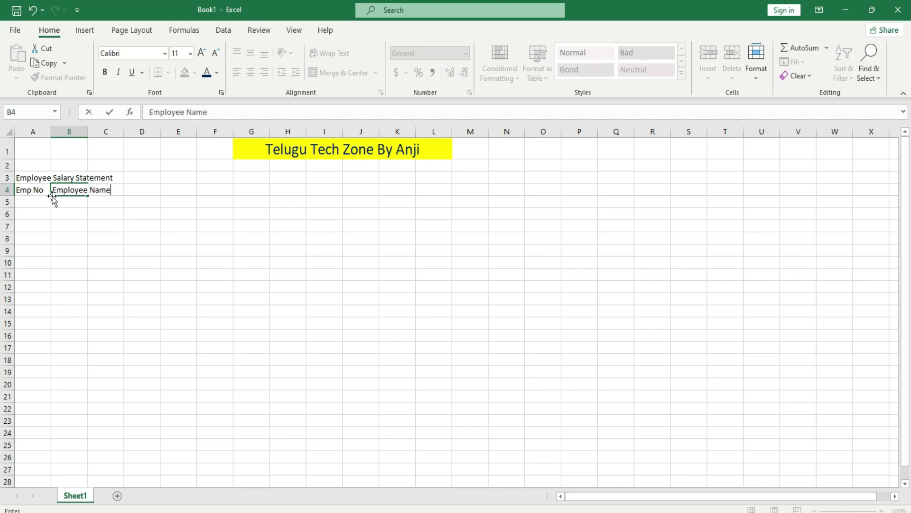
key("Tab")
- Add the column headers "Designation" in C4 and "Department" in D4
type("Desig")
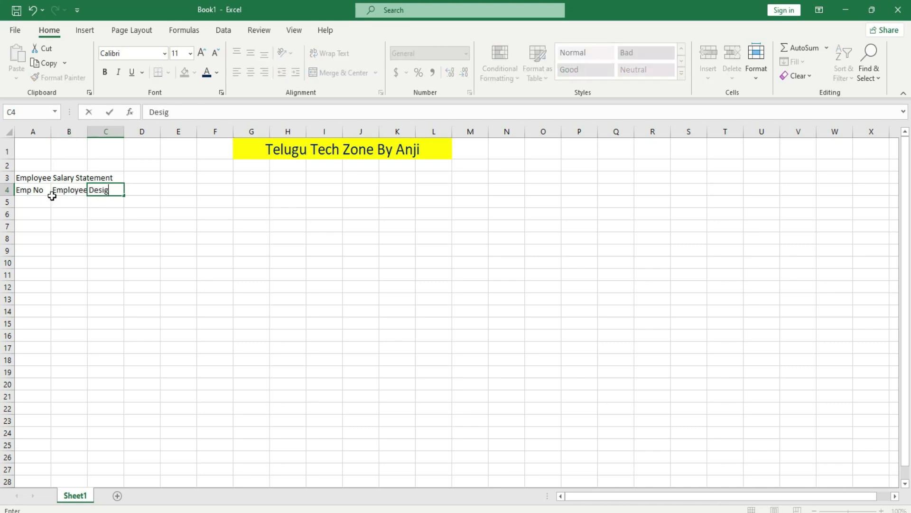
type("natiion")
key("Tab")
type("Department")
key("Tab")
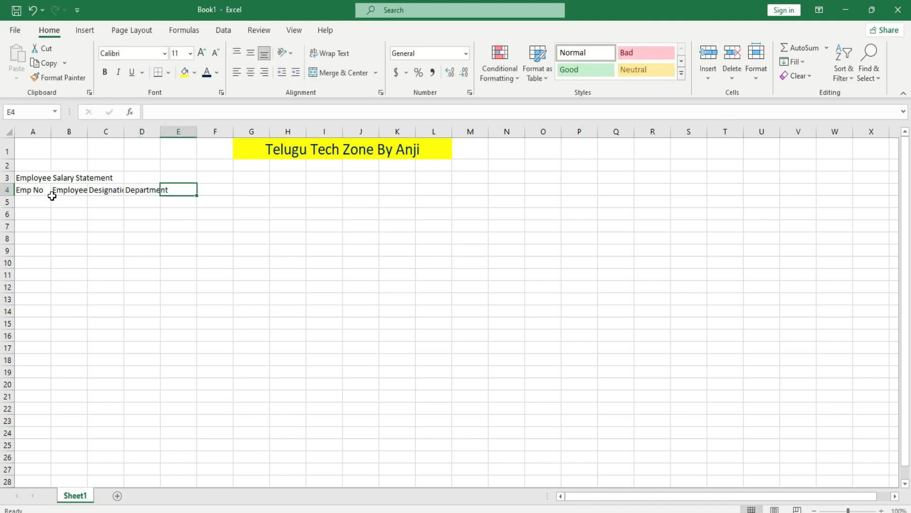
- Add the column headers "Basic Pay" in E4 and "Gross" in F4
type("Bas")
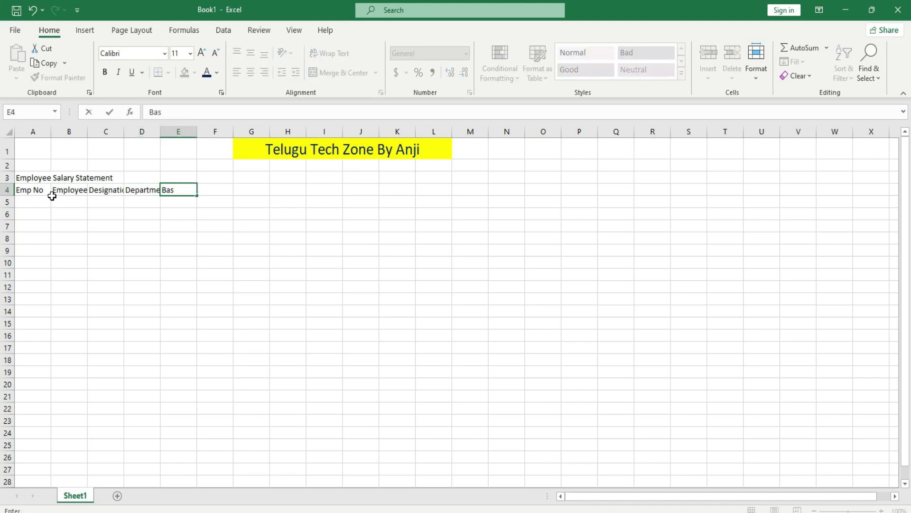
type("ic Pay")
key("Tab")
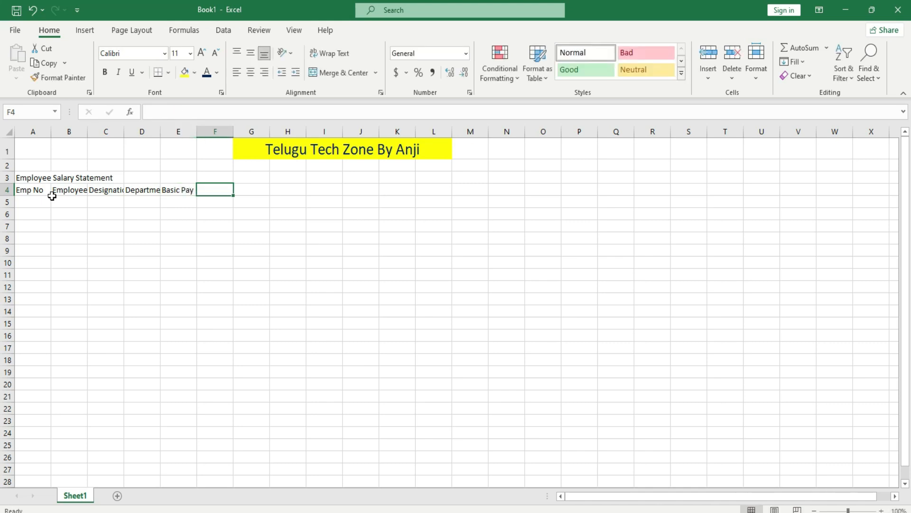
type("Gros")
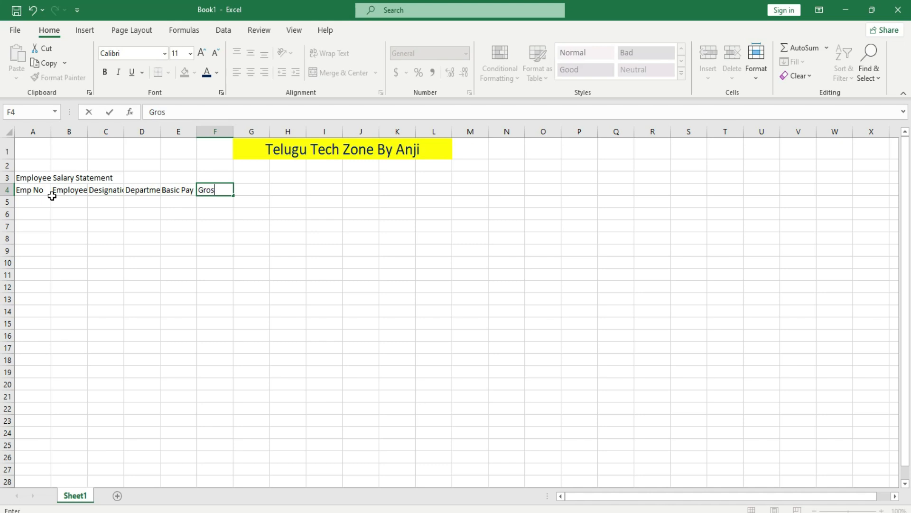
type("s")
key("Return")
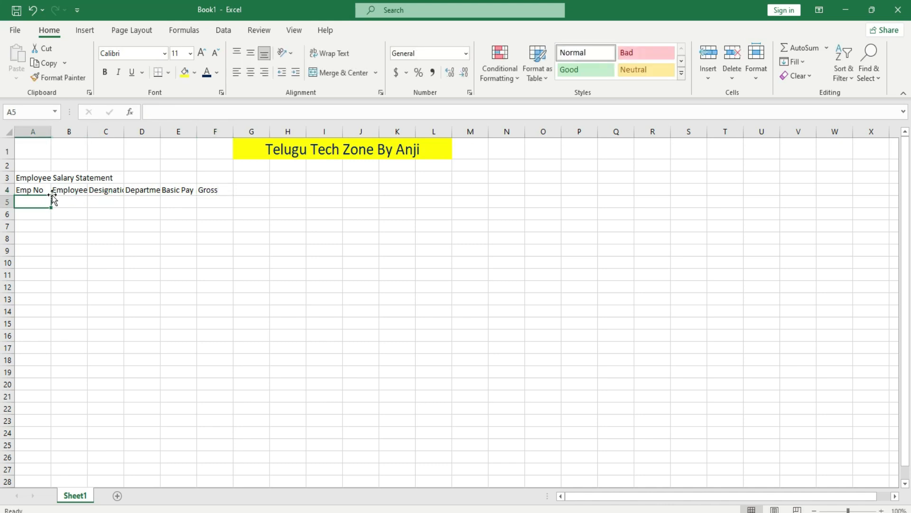
- Enter the gross subheaders HRA, TA, DA and CCA in cells F5 to I5
left_click(214, 201)
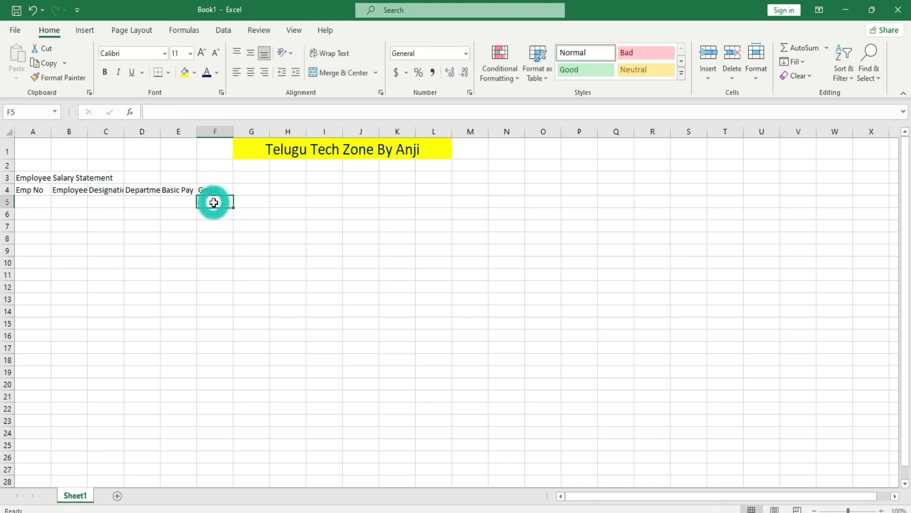
type("HRA")
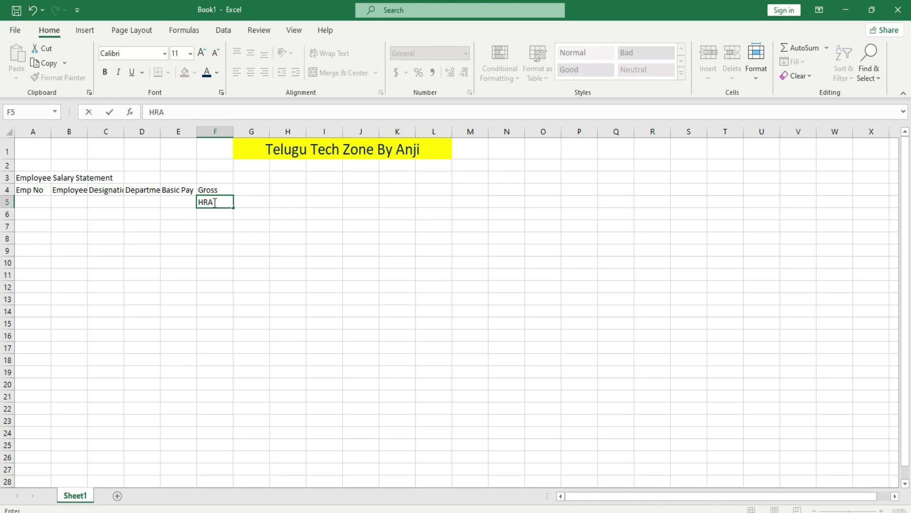
key("Tab")
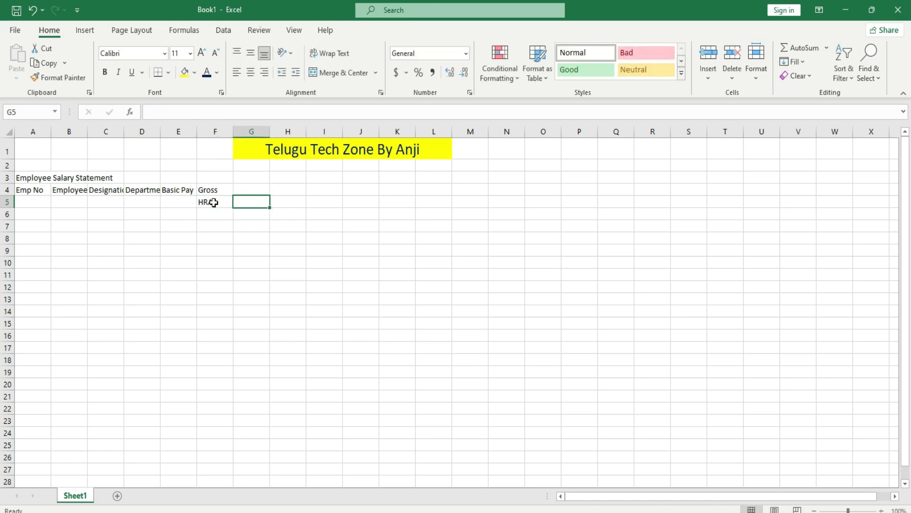
type("TA")
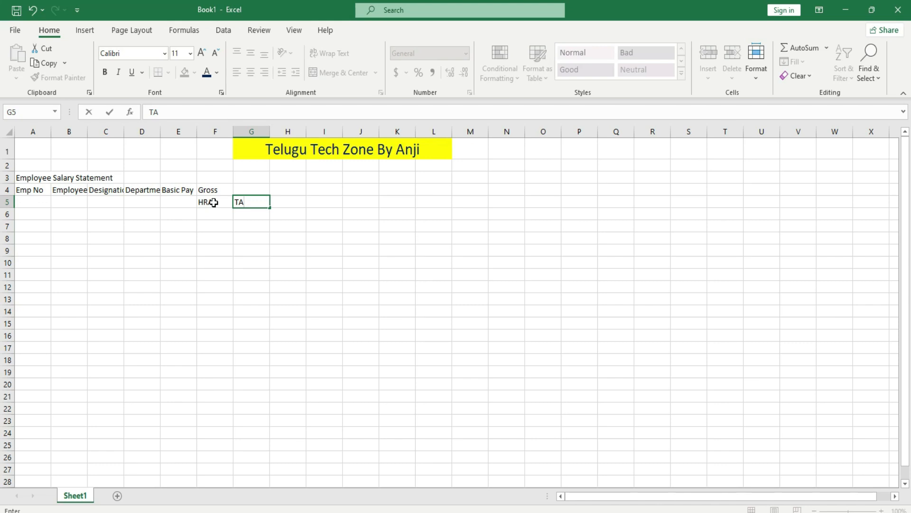
key("Tab")
type("D")
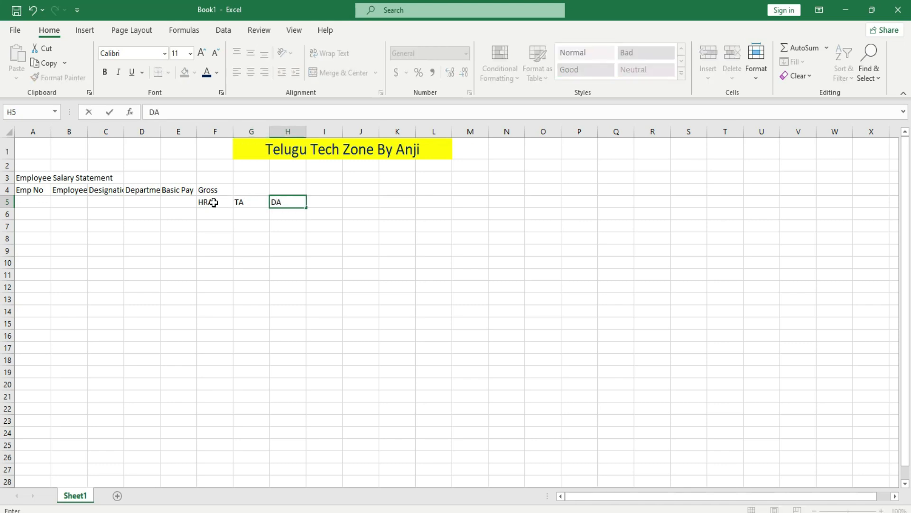
left_click(329, 204)
type("CCA")
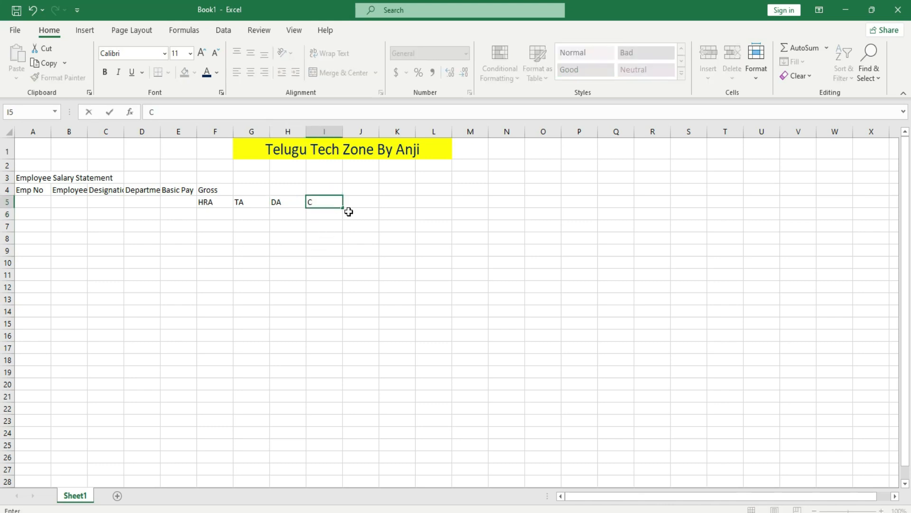
- Add the column headers "Gross Total" in J4 and "Deductions" in K4
left_click(359, 189)
type("Gross T")
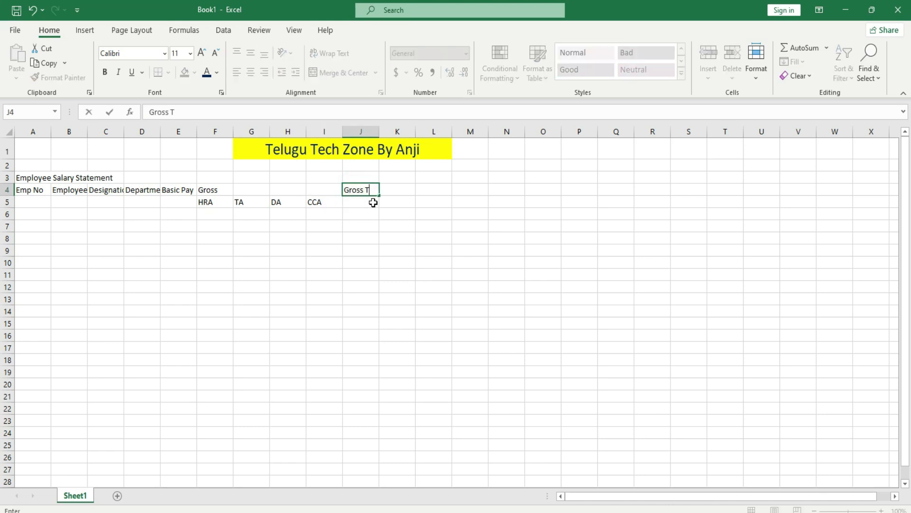
type("otal")
key("Tab")
type("De")
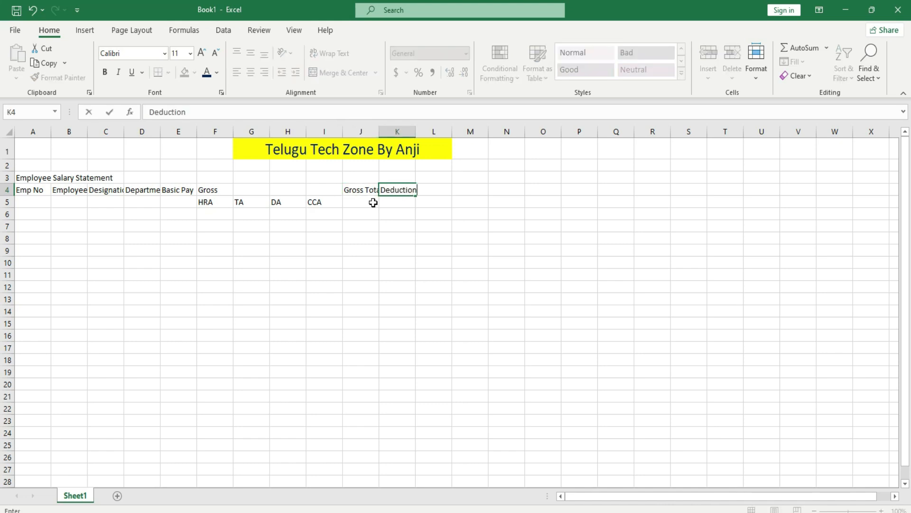
- Enter the deduction subheaders APGLI, PF and Loan in cells K5 to M5
left_click(373, 203)
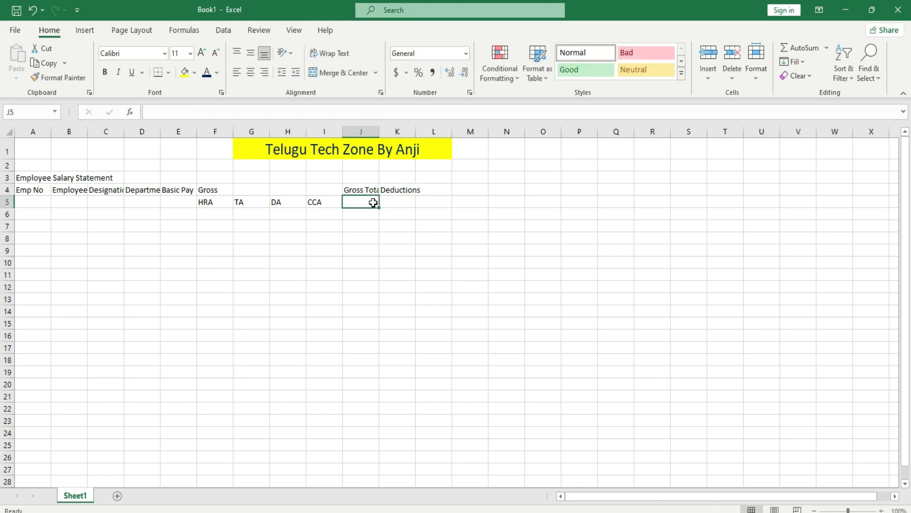
key("Tab")
type("APG")
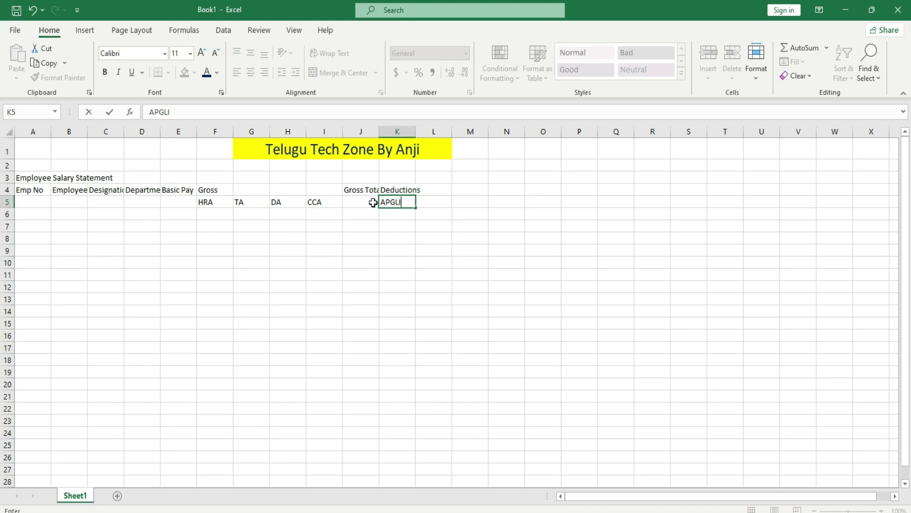
key("Tab")
type("PF")
key("Tab")
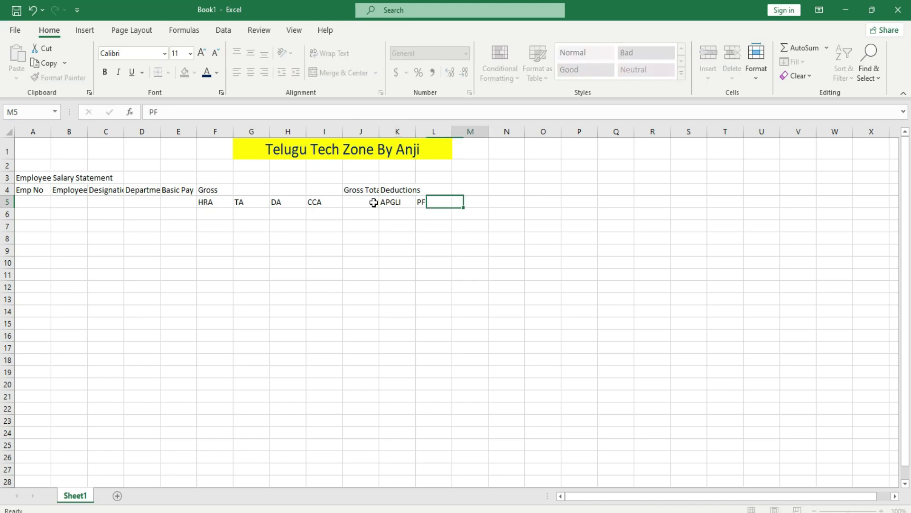
type("Loan")
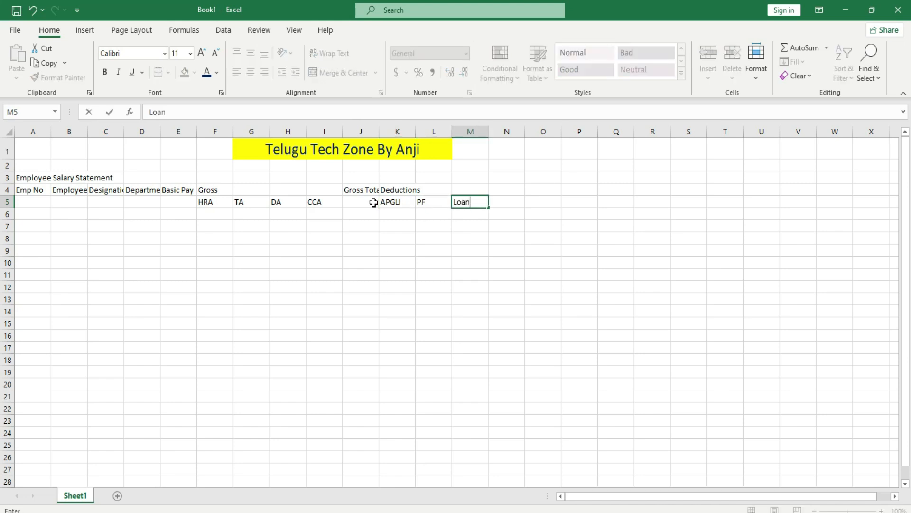
key("Tab")
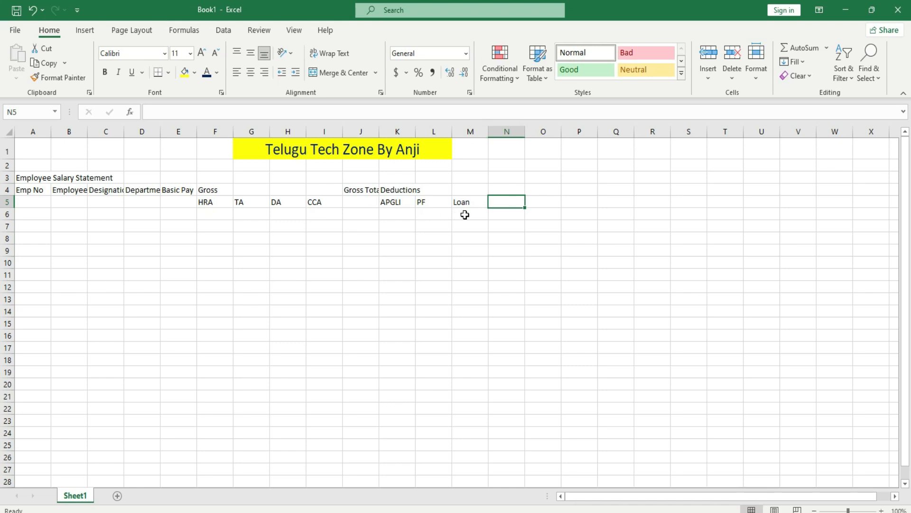
- Add the column headers "Deductions Total" in N4 and "Net Salary" in O4
left_click(507, 188)
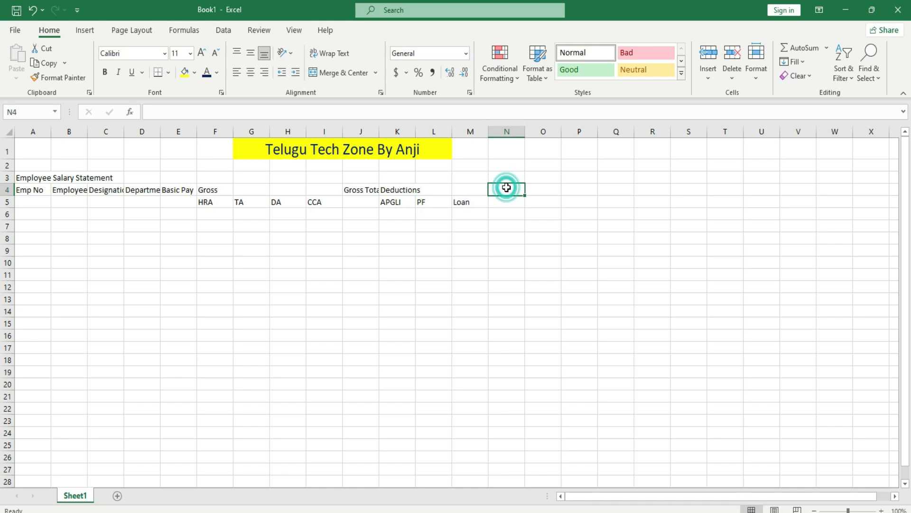
type("Deductions Total")
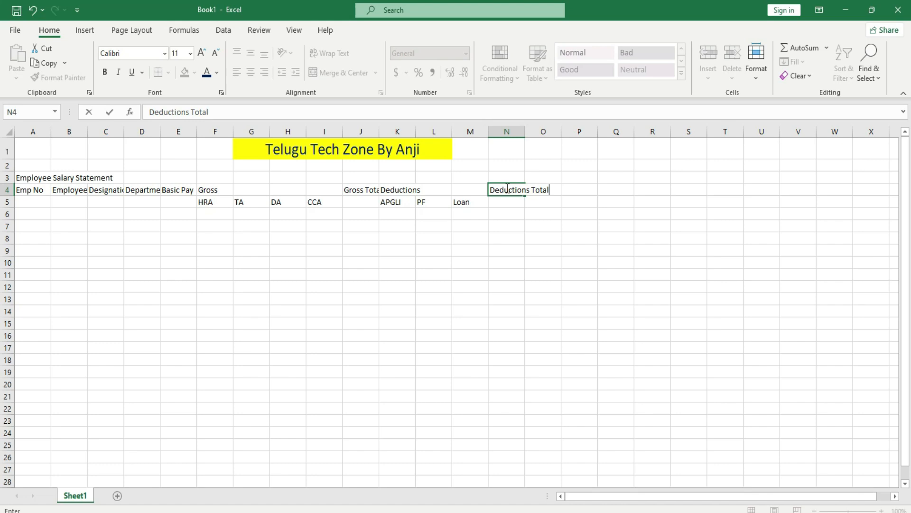
key("Tab")
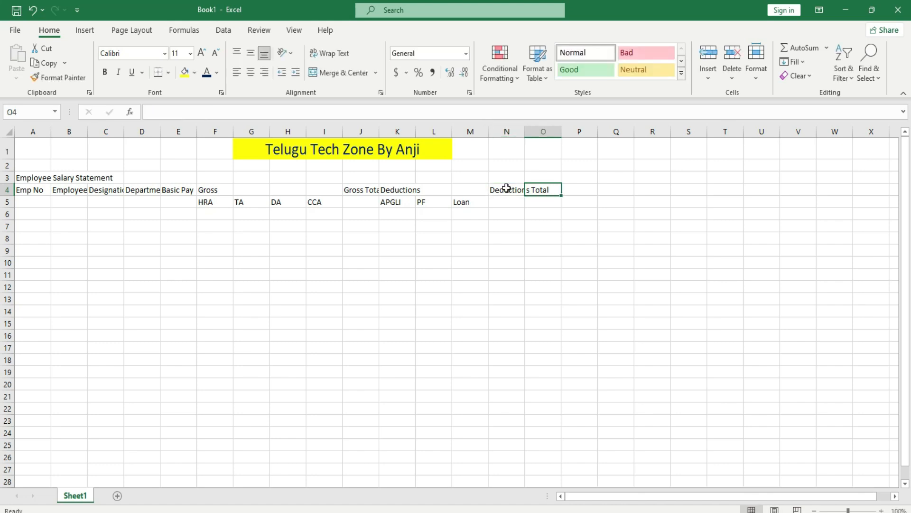
type("Net")
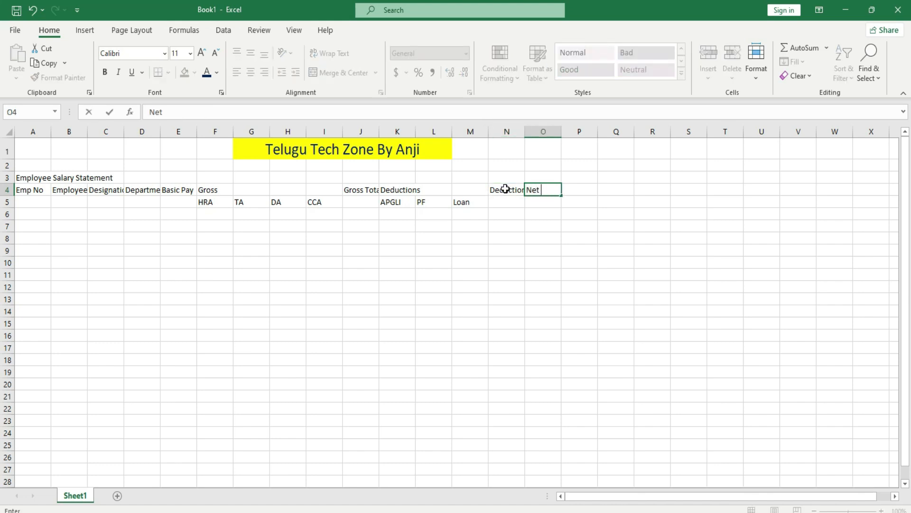
type(" Salary")
key("Return")
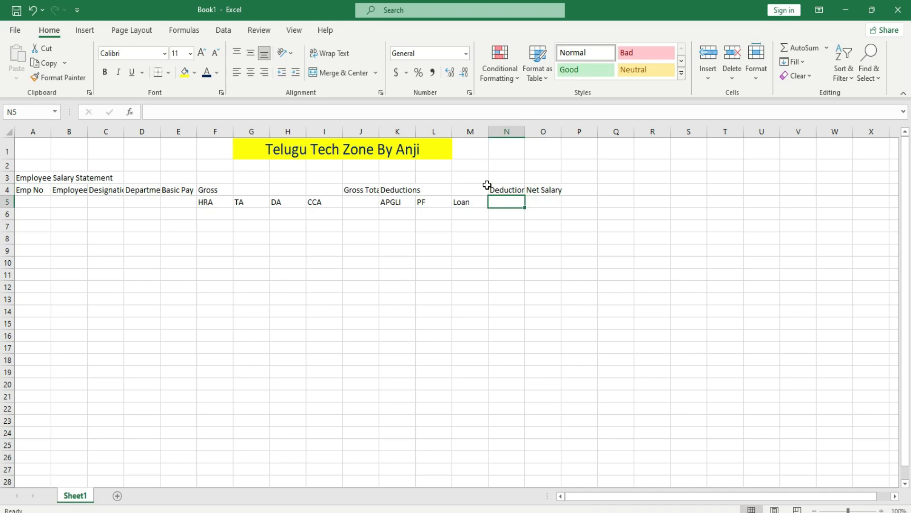
- Apply all borders to the salary table range A3:O12
left_click_drag(21, 178, 538, 285)
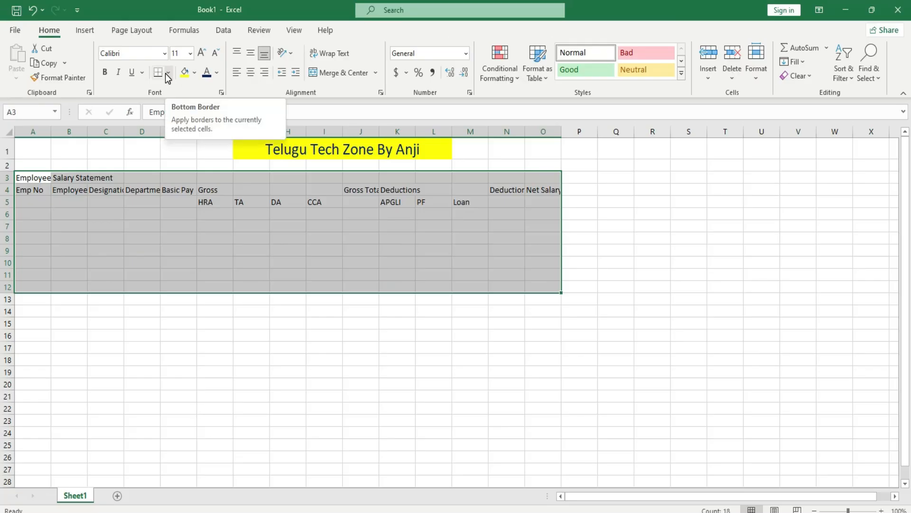
left_click(168, 73)
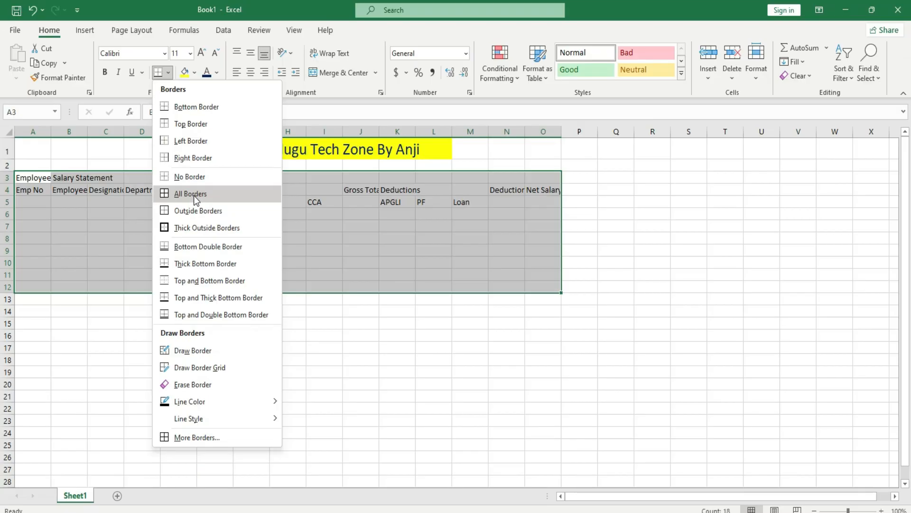
left_click(193, 195)
left_click(134, 211)
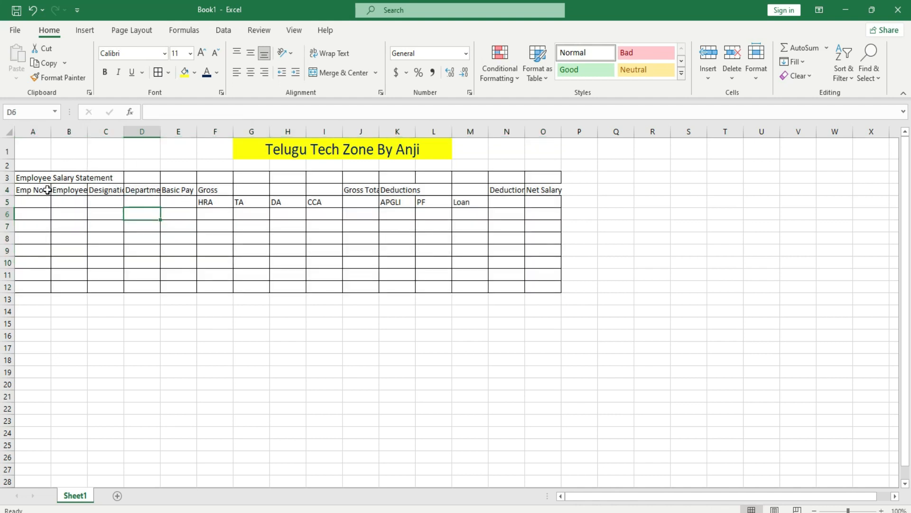
- Widen column B so the full "Employee Name" header fits
left_click(65, 188)
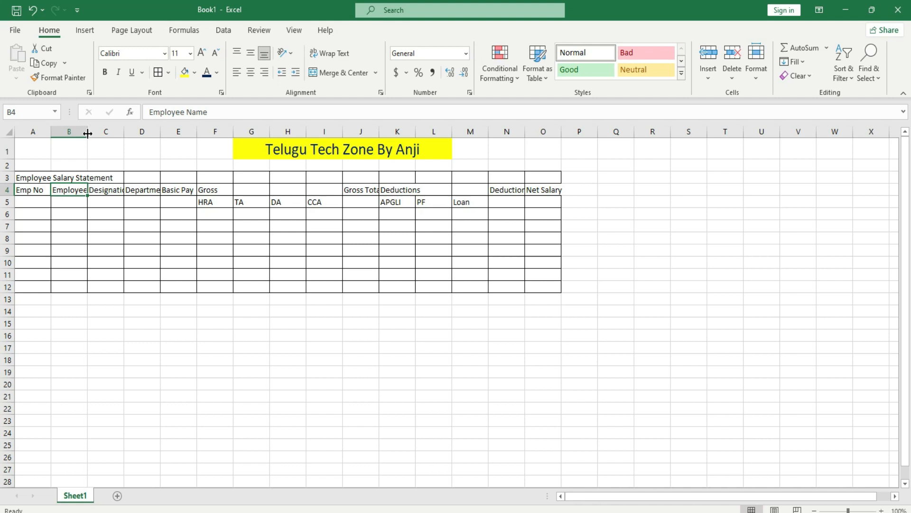
left_click_drag(88, 134, 133, 133)
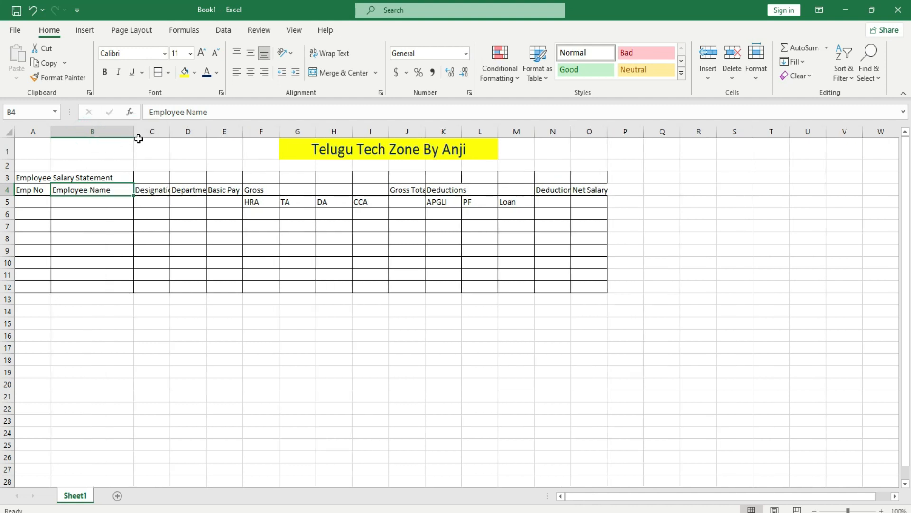
- Widen columns C, D and E to fit their headers, and set the font size of table range A3:O12 to 12
left_click_drag(134, 135, 327, 132)
left_click(306, 191)
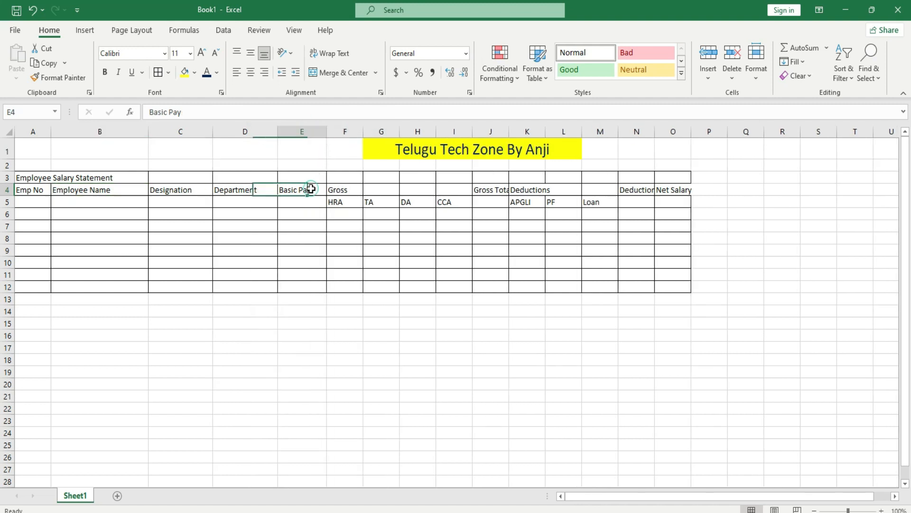
left_click_drag(39, 182, 673, 285)
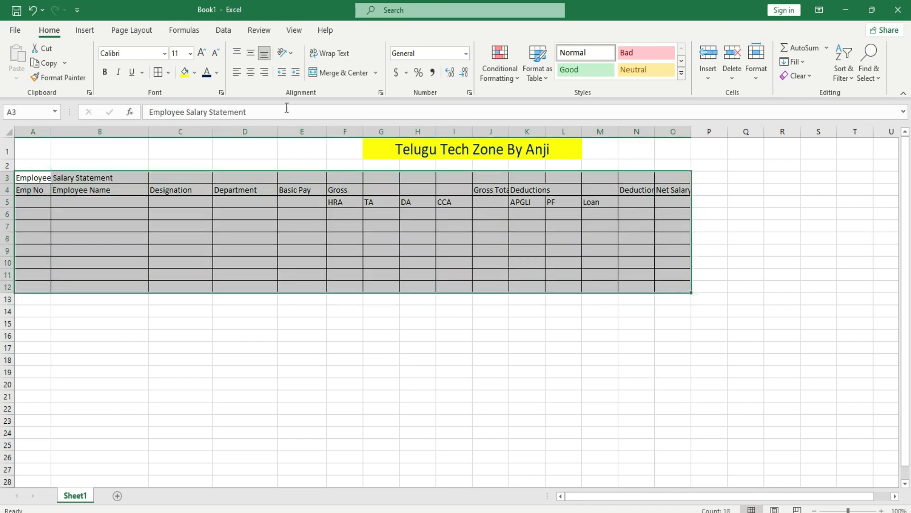
left_click(190, 54)
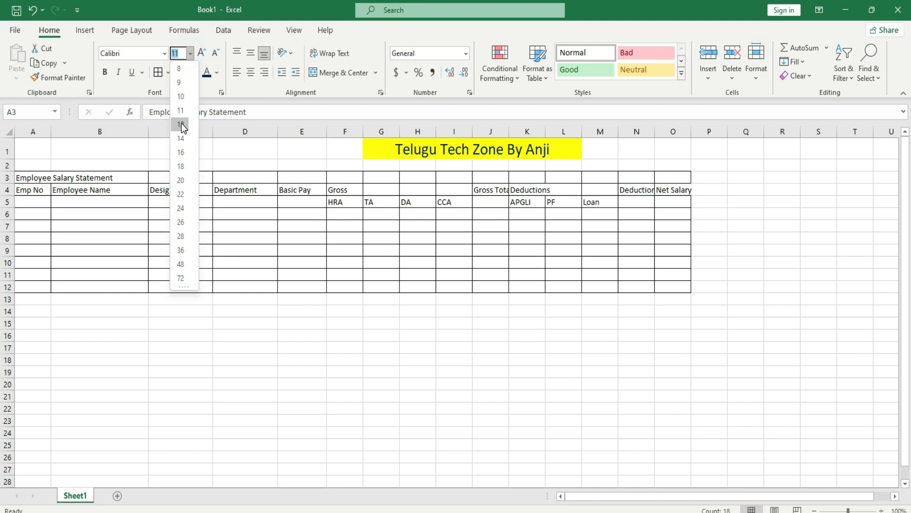
left_click(180, 121)
left_click(282, 208)
left_click(298, 188)
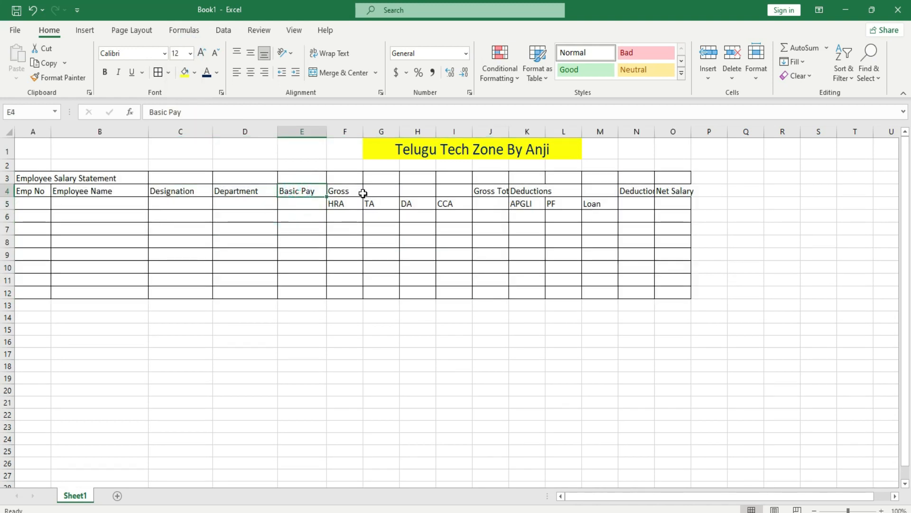
- Merge and center the "Gross" header across F4:I4, above the HRA, TA, DA and CCA subheaders
left_click(346, 204)
left_click(379, 204)
left_click(405, 205)
left_click(460, 205)
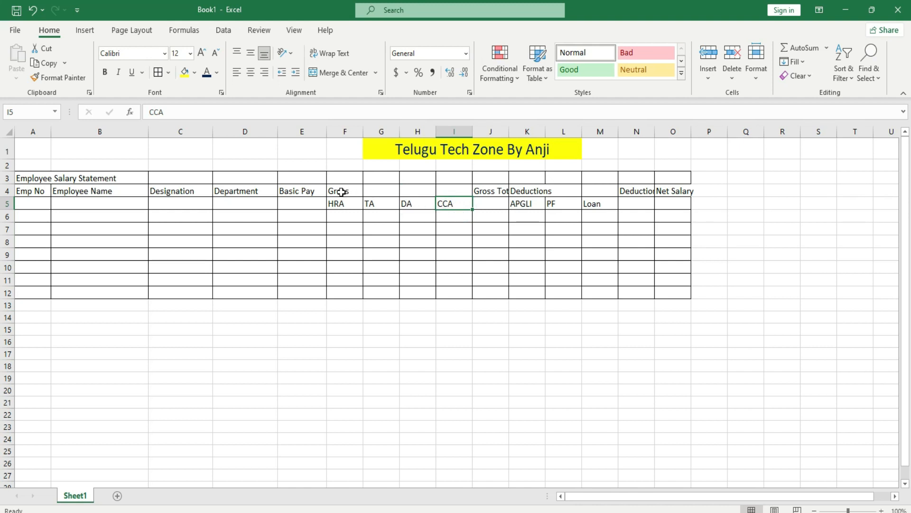
left_click_drag(341, 191, 442, 193)
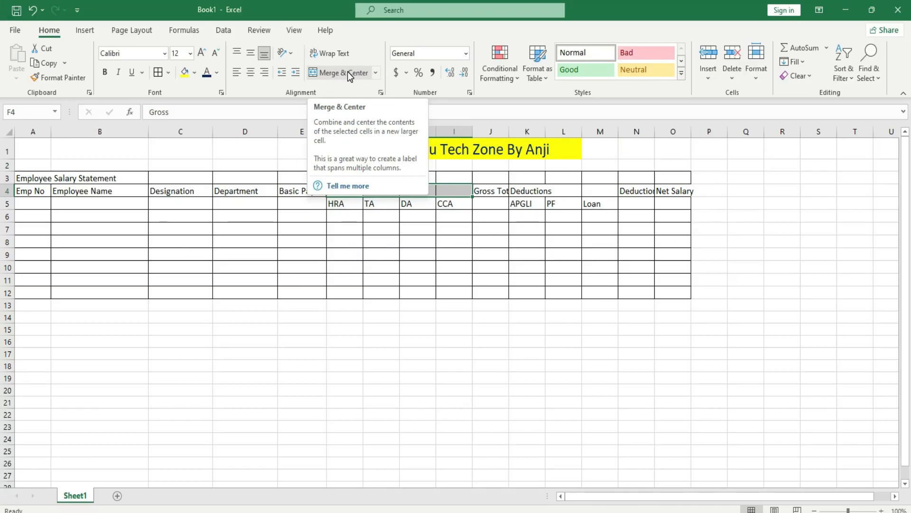
left_click(347, 72)
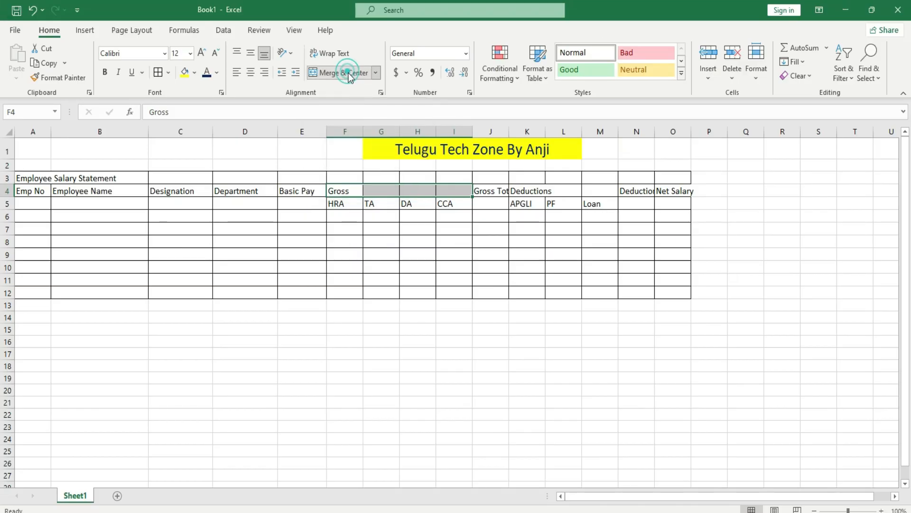
- Merge and center the "Deductions" header across K4:M4, above the APGLI, PF and Loan subheaders
left_click(535, 205)
left_click(552, 204)
type("PF")
left_click(591, 204)
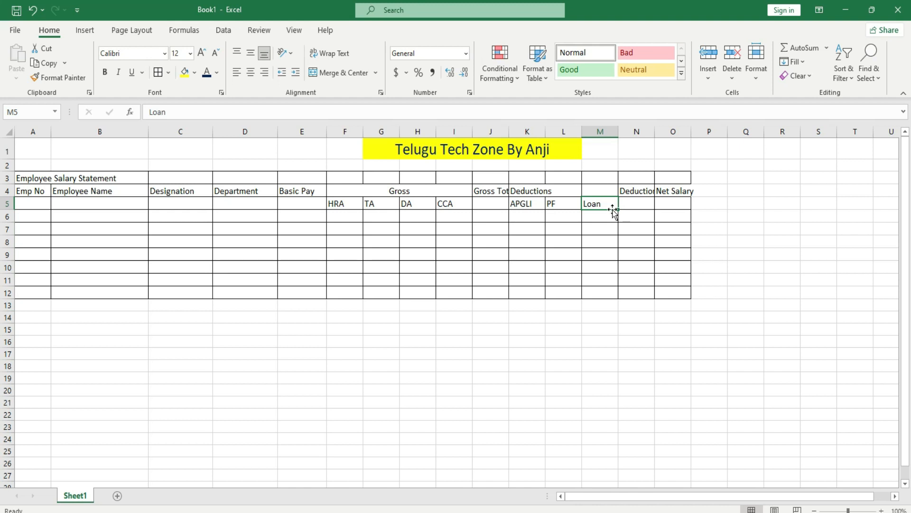
left_click_drag(527, 193, 586, 190)
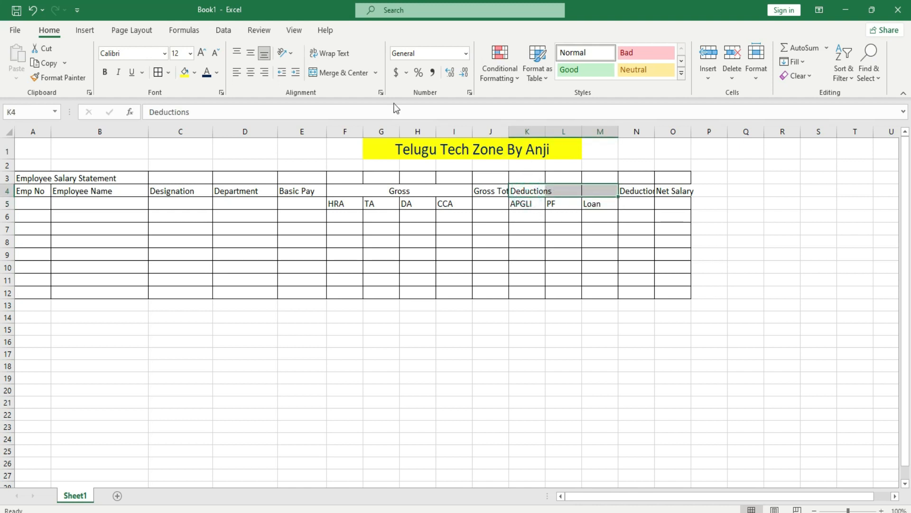
left_click(340, 73)
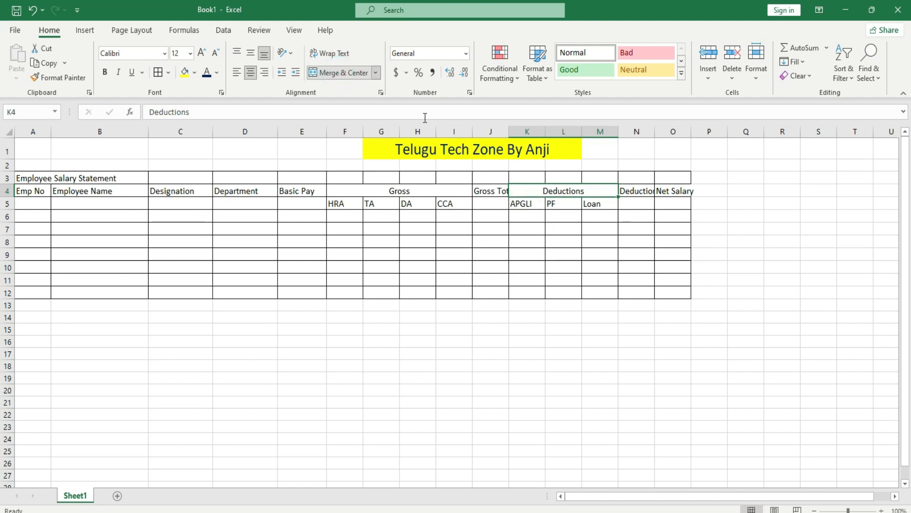
- Merge and center the "Employee Salary Statement" title across A3:O3, the full width of the table
left_click(591, 205)
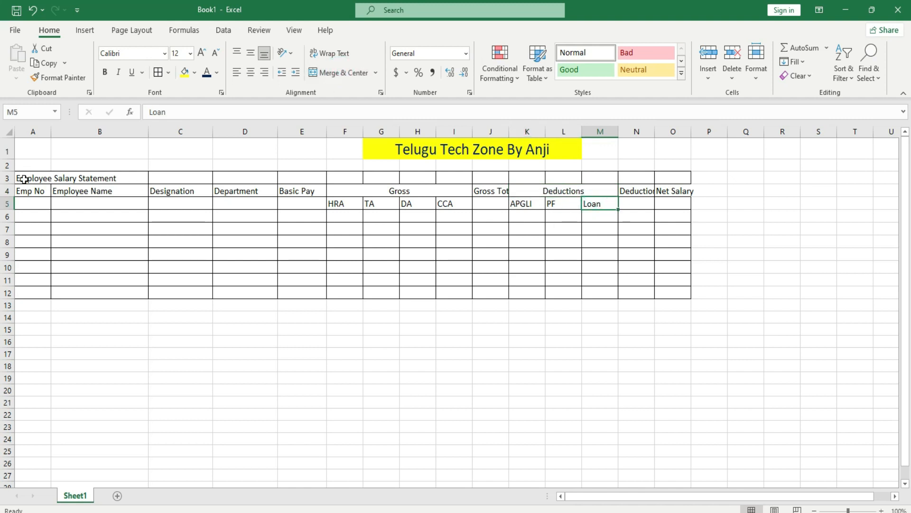
left_click_drag(20, 178, 647, 189)
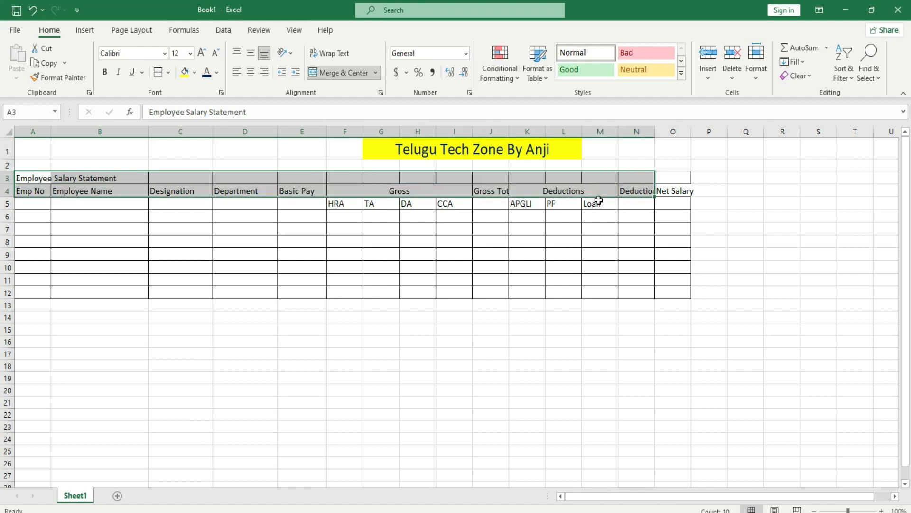
key("shift+Up")
key("shift+Right")
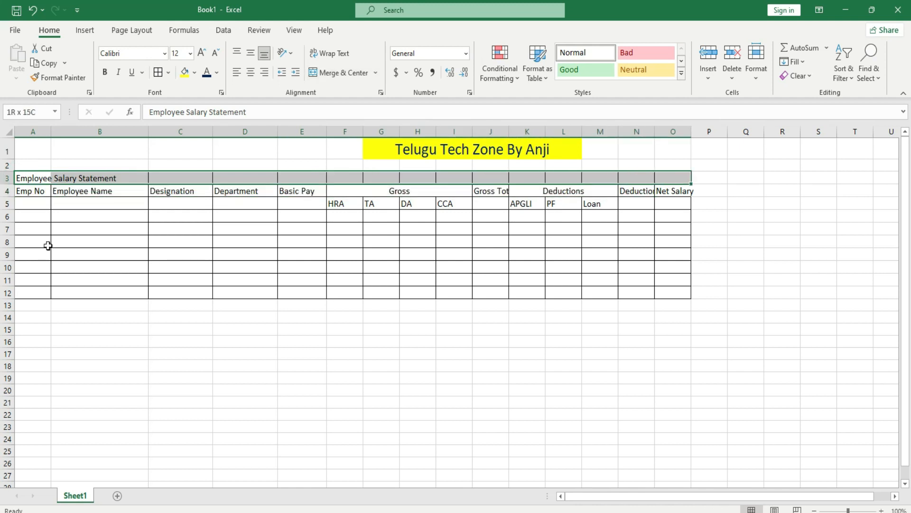
left_click(351, 74)
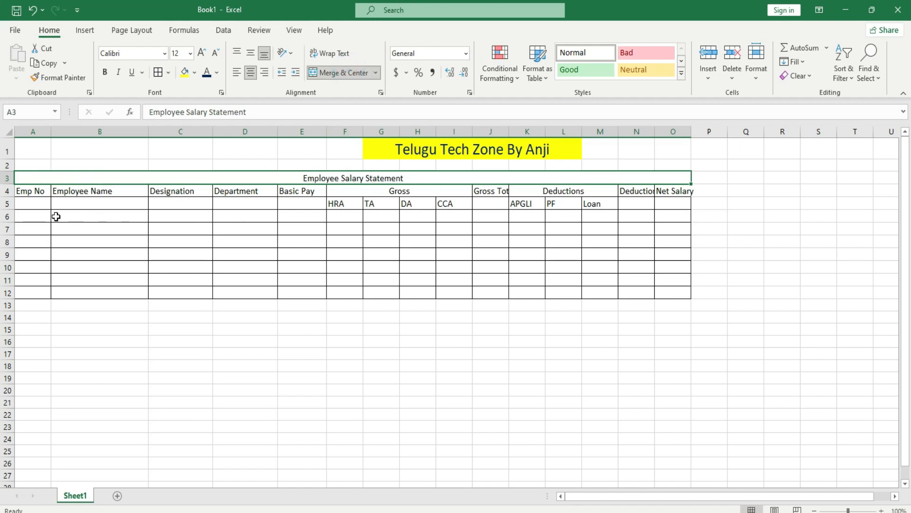
- Start the first employee record in row 6 with Emp No 1 and the employee's name
left_click(37, 217)
double_click(40, 219)
type("1")
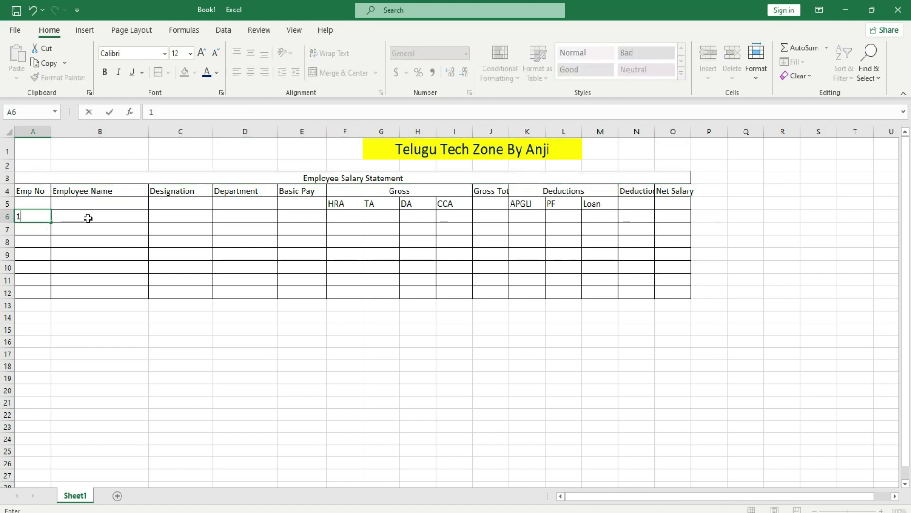
left_click(89, 216)
type("Anjaneyu")
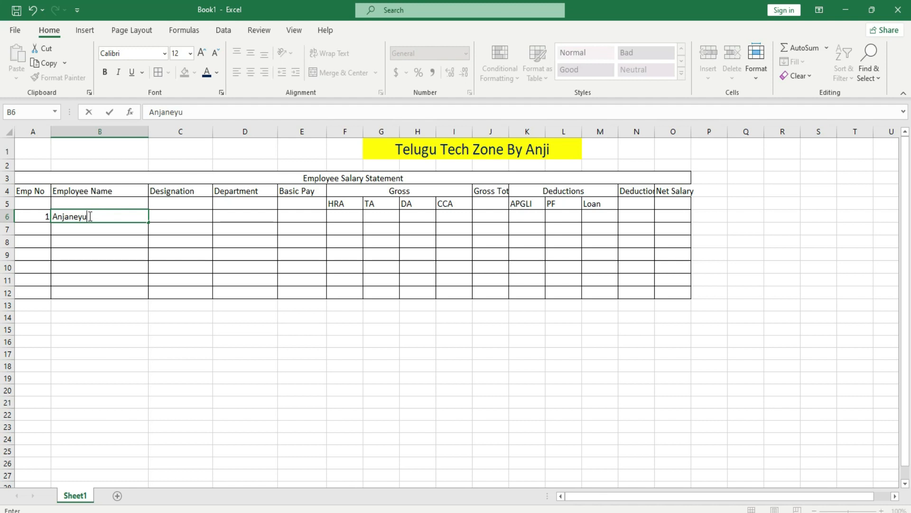
key("Tab")
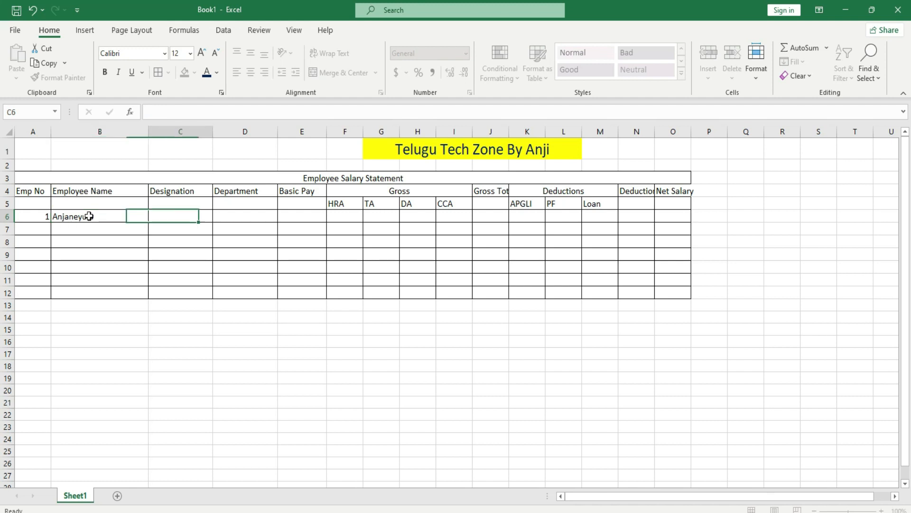
- Enter the designation "Sr Asst", department "History" and basic pay 34000 in cells C6 to E6
type("Sr Asst")
key("Tab")
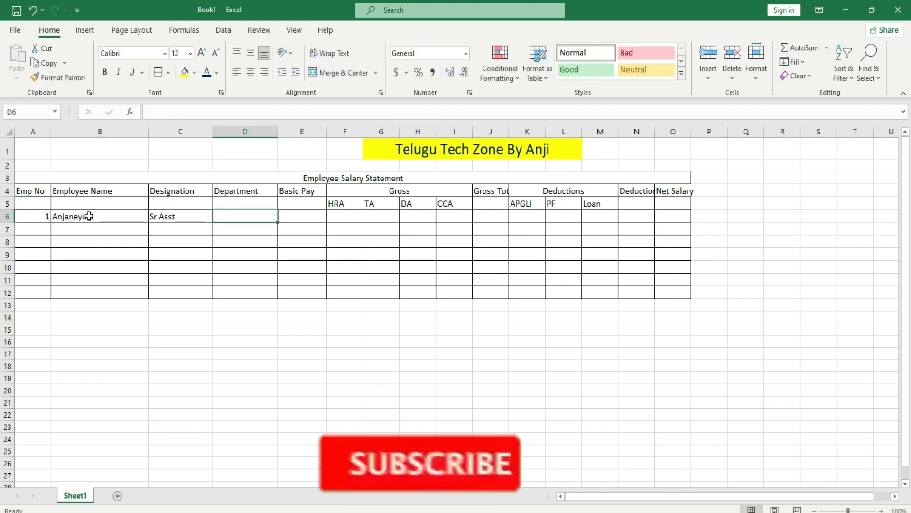
type("History")
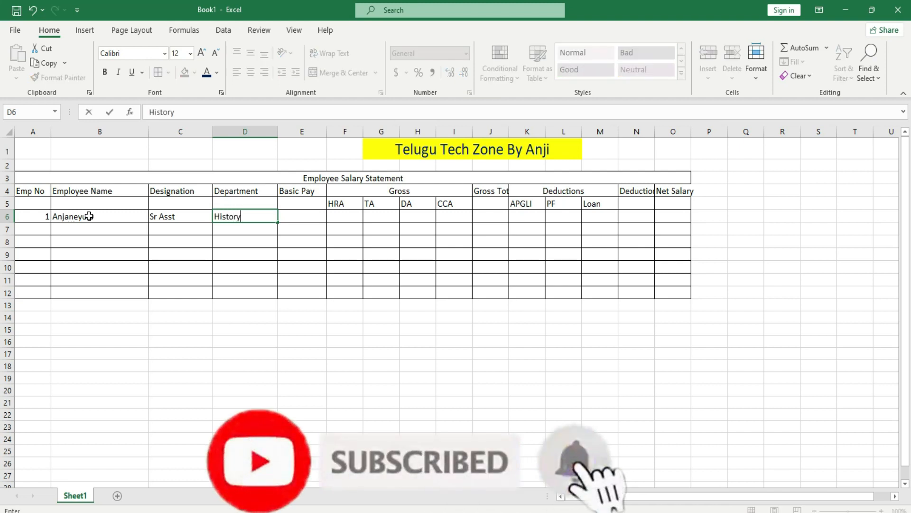
key("Tab")
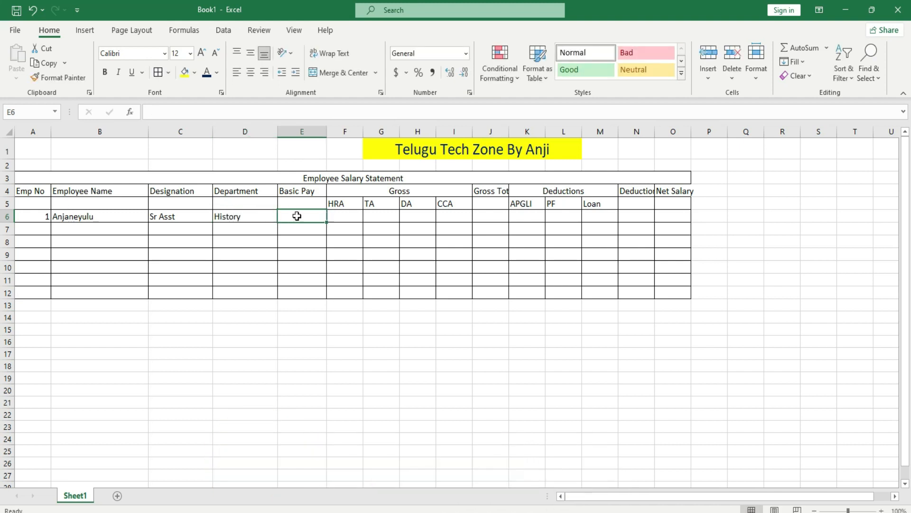
type("34")
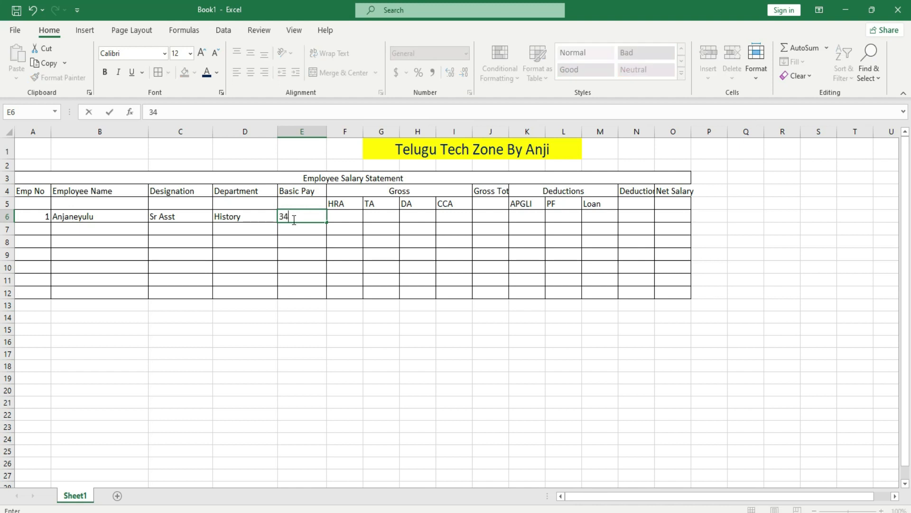
type("000")
key("Tab")
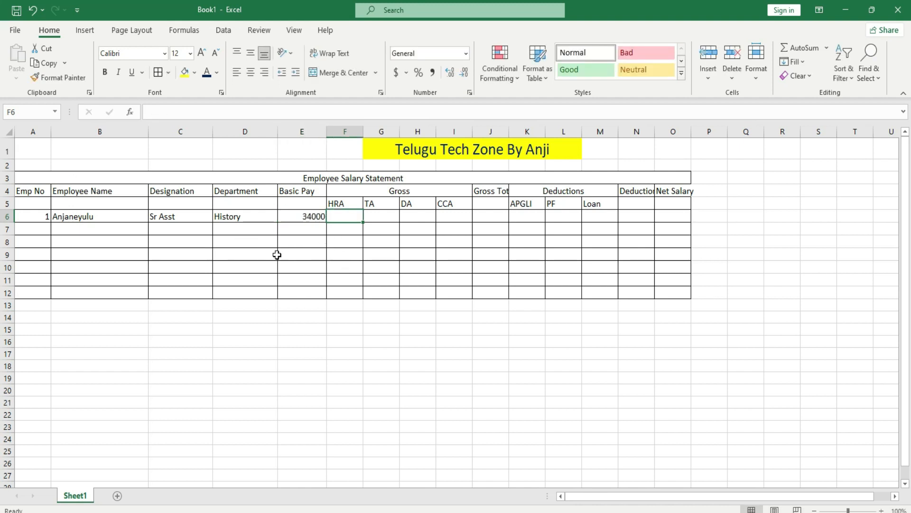
- Merge and center the "Emp No" header over A4:A5 and the "Employee Name" header over B4:B5
left_click(309, 204)
left_click(230, 207)
left_click(178, 207)
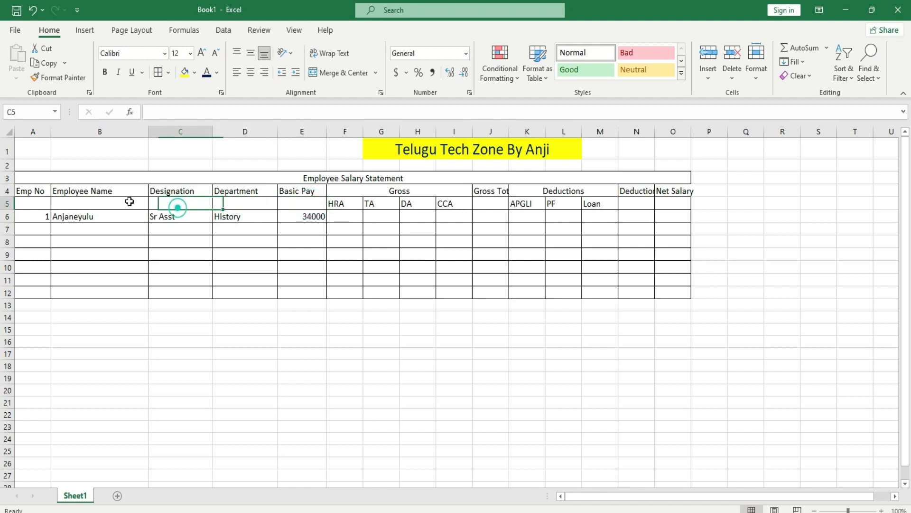
left_click(110, 204)
left_click(31, 204)
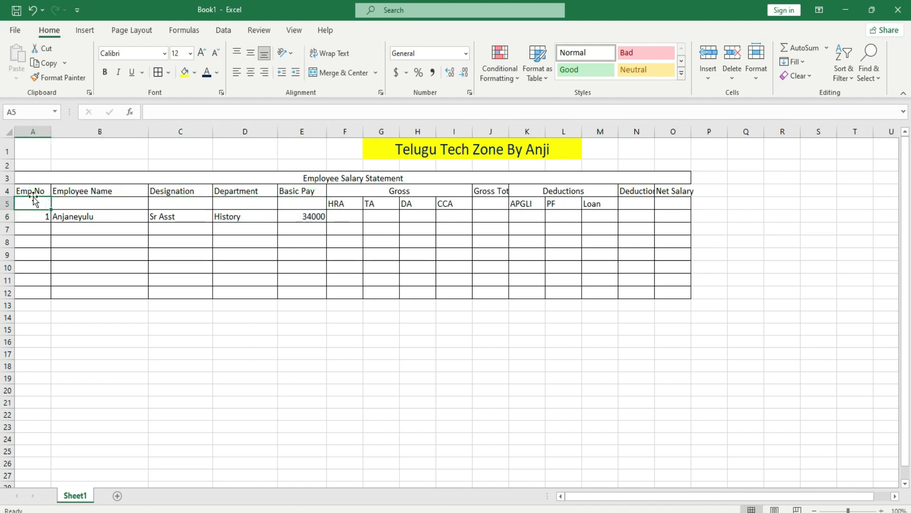
left_click_drag(37, 190, 36, 203)
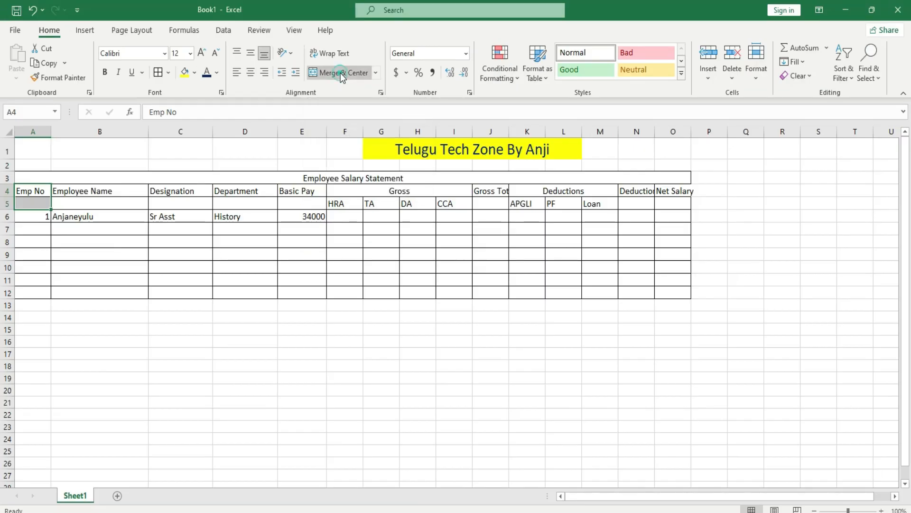
left_click(340, 73)
left_click_drag(111, 191, 112, 199)
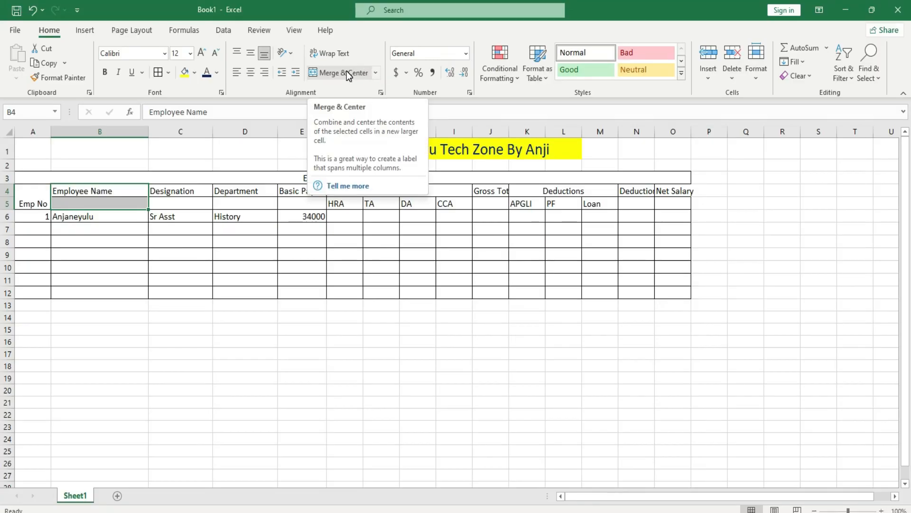
left_click(347, 72)
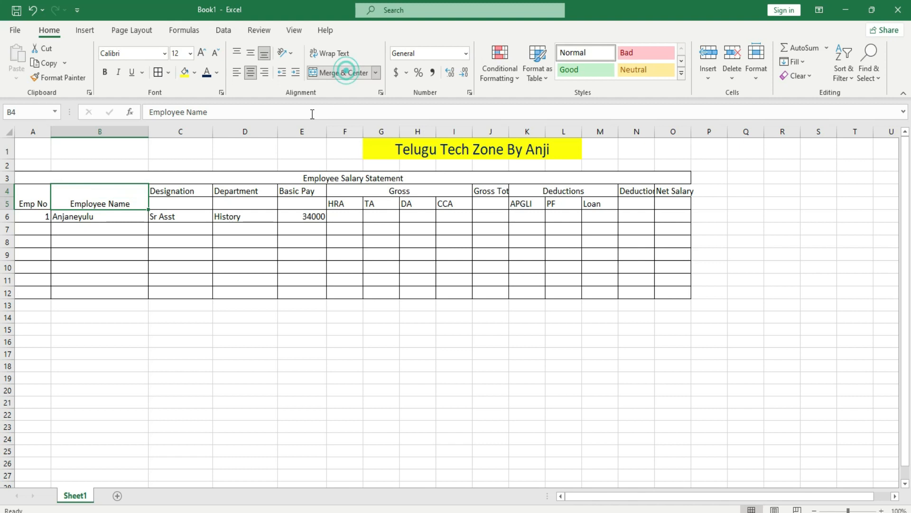
- Merge and center the "Designation", "Department" and "Basic Pay" headers, each over rows 4 and 5 of its own column
left_click_drag(191, 192, 189, 203)
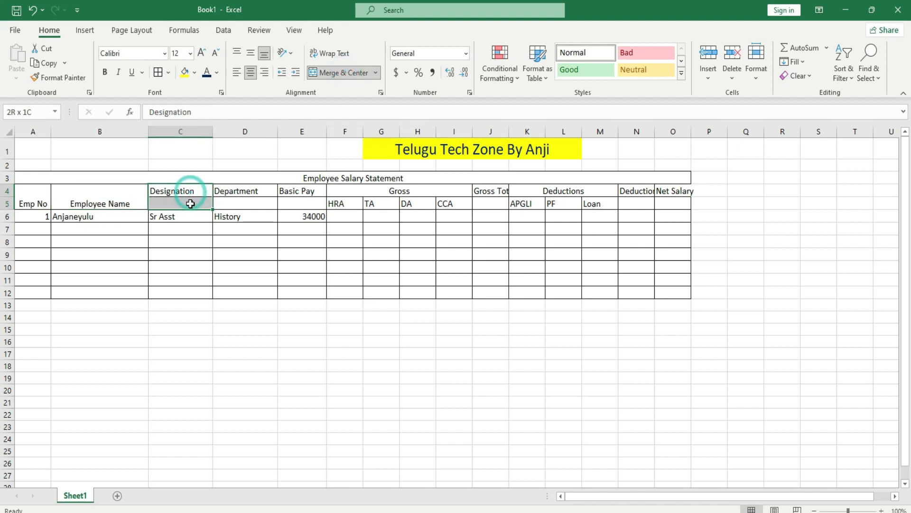
left_click(338, 72)
left_click_drag(250, 194, 304, 203)
left_click(341, 72)
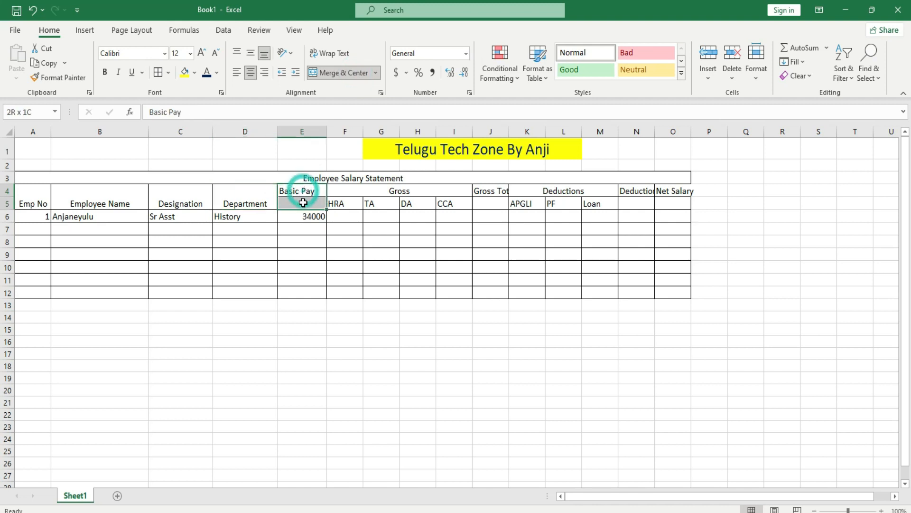
left_click(342, 72)
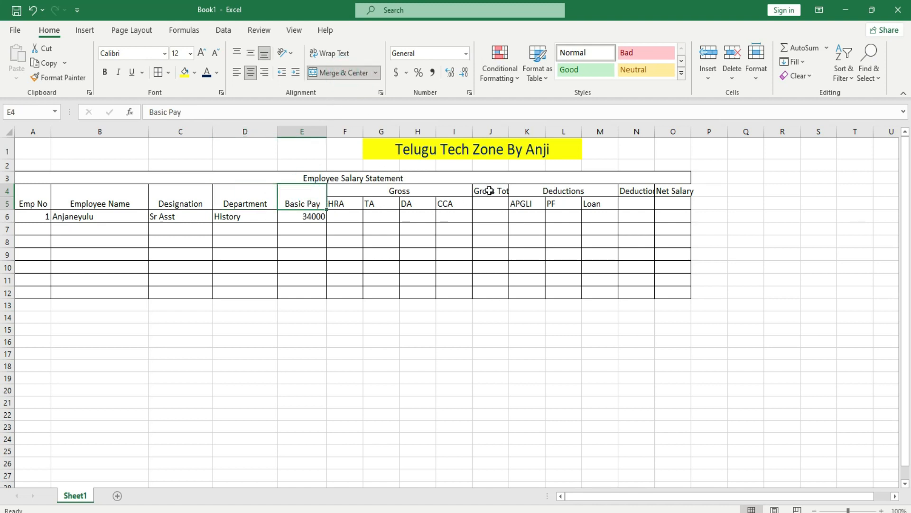
- Merge and center the "Gross Total" header over J4:J5 and wrap its text
left_click_drag(489, 191, 491, 205)
left_click(341, 72)
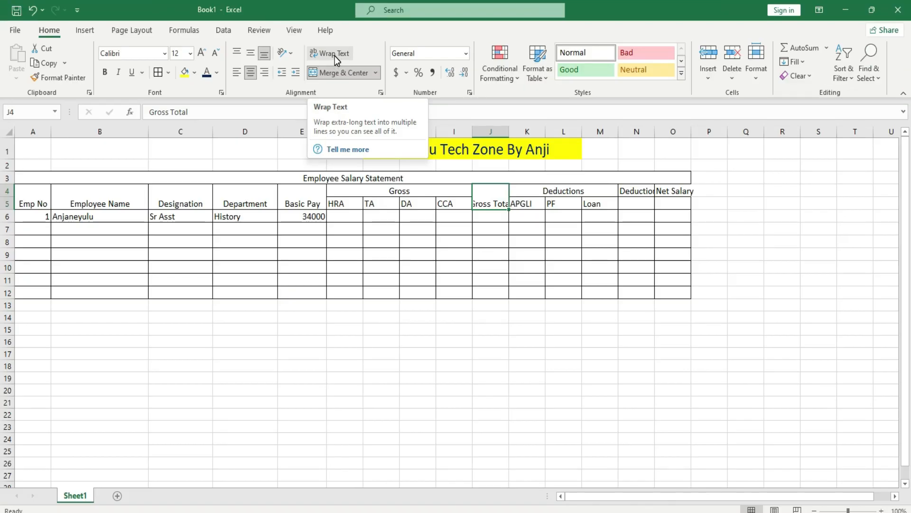
left_click(335, 55)
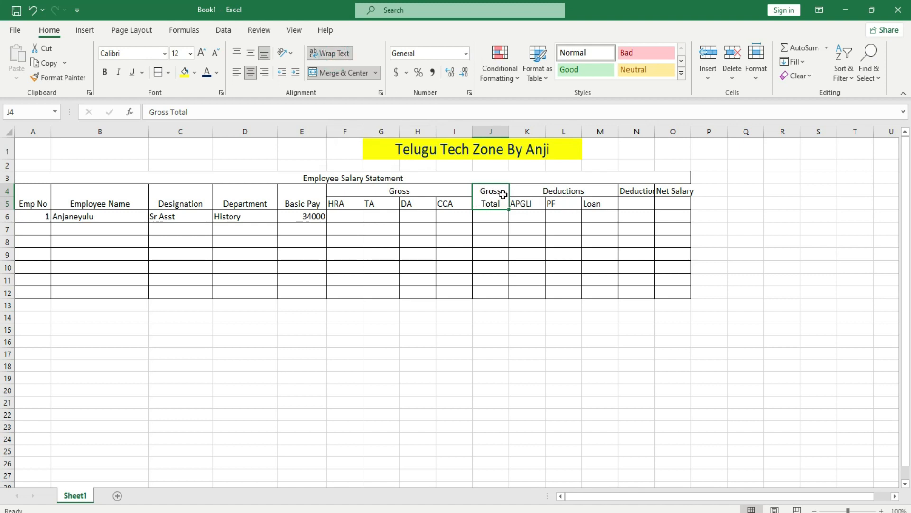
- Wrap the text of the "Deductions Total" header and merge and center it over N4:N5
left_click(646, 194)
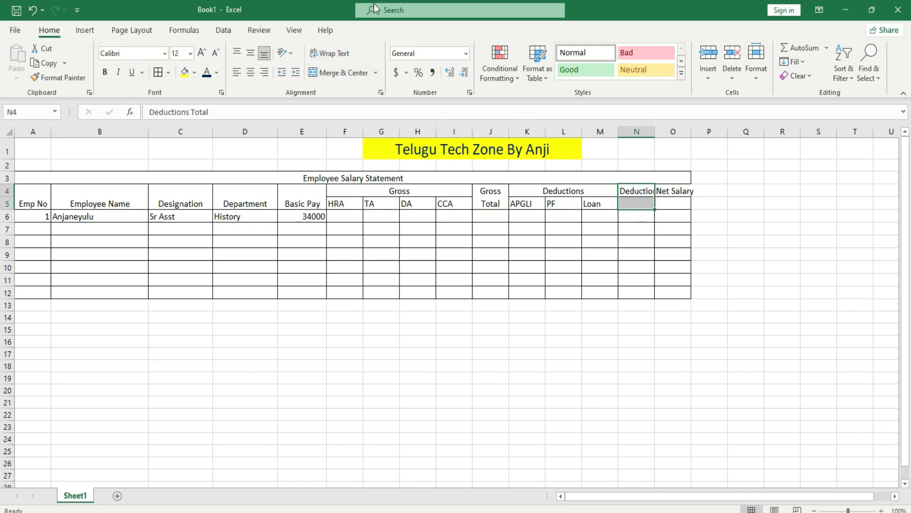
left_click(335, 53)
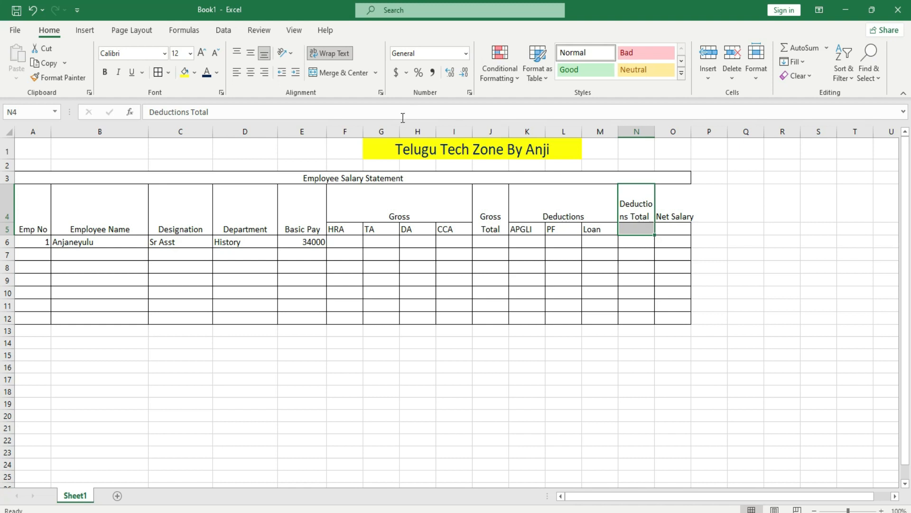
left_click(342, 72)
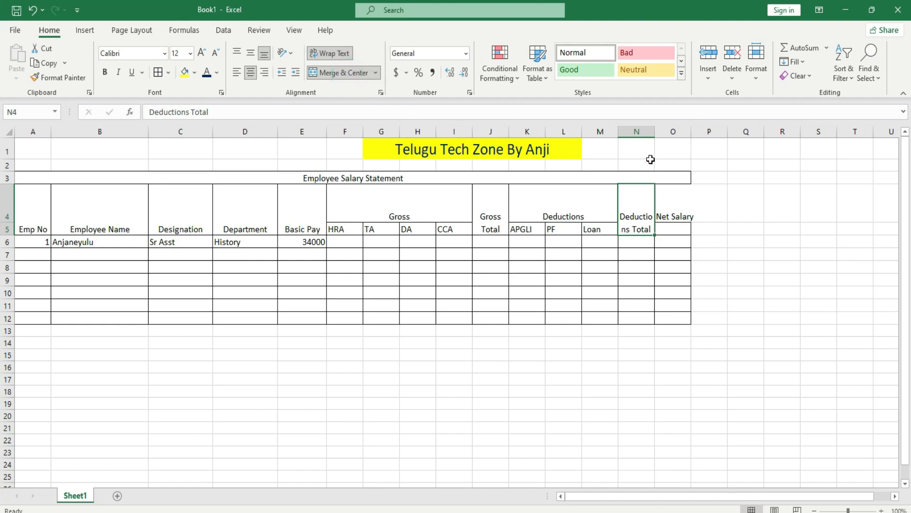
- Widen column N to fit "Deductions" on one line, and merge, center and wrap the "Net Salary" header over O4:O5
left_click_drag(655, 134, 672, 135)
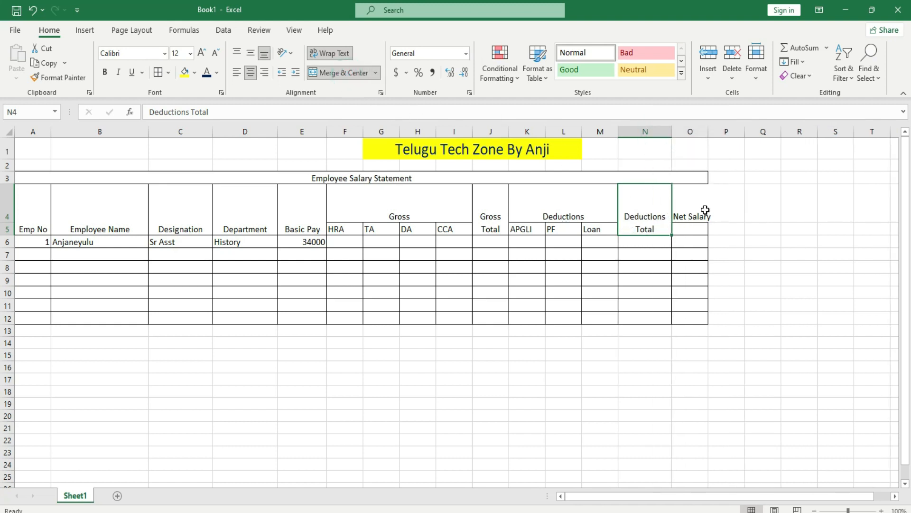
left_click_drag(691, 196, 690, 223)
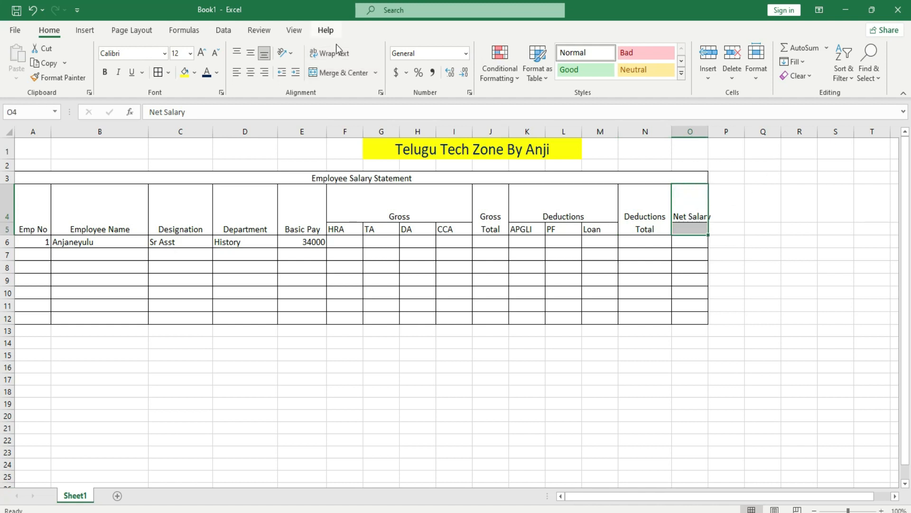
left_click(343, 73)
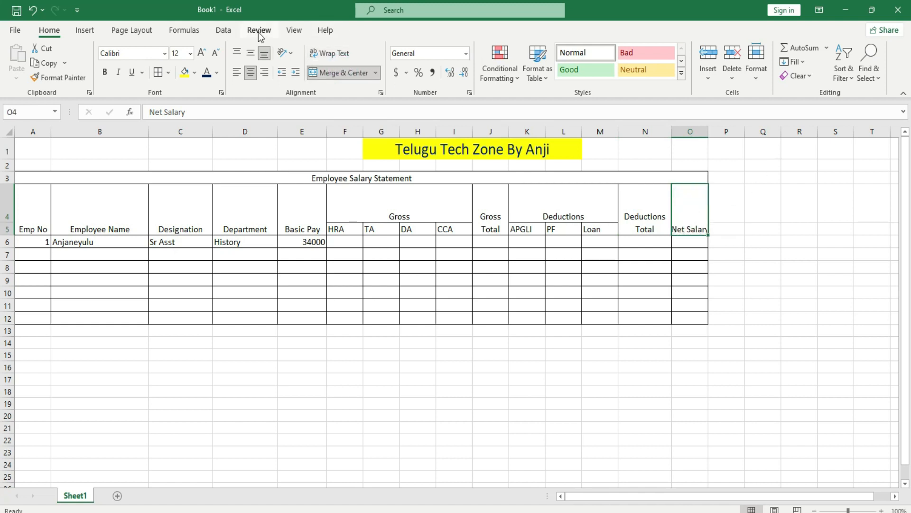
left_click(354, 53)
left_click(340, 54)
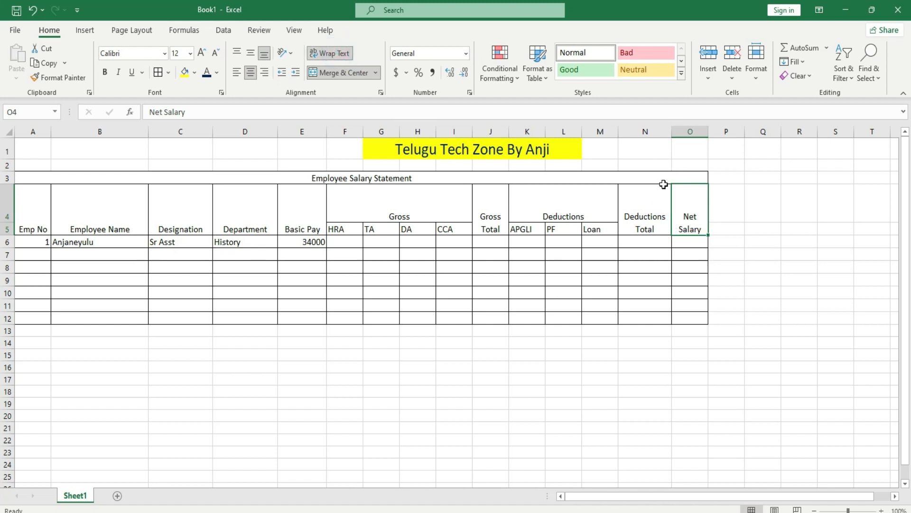
- Auto-fit the height of row 4 and format headers A4:O5 as bold, centered horizontally and vertically
double_click(9, 222)
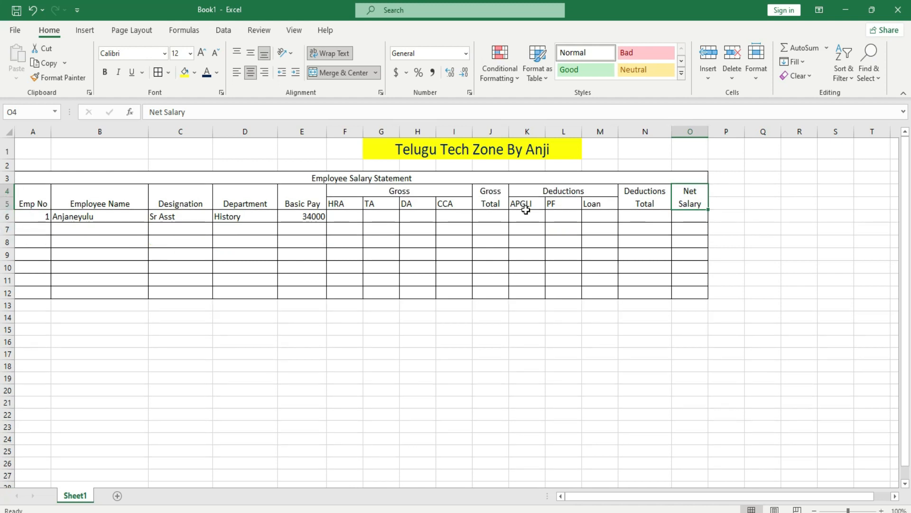
left_click_drag(33, 198, 689, 197)
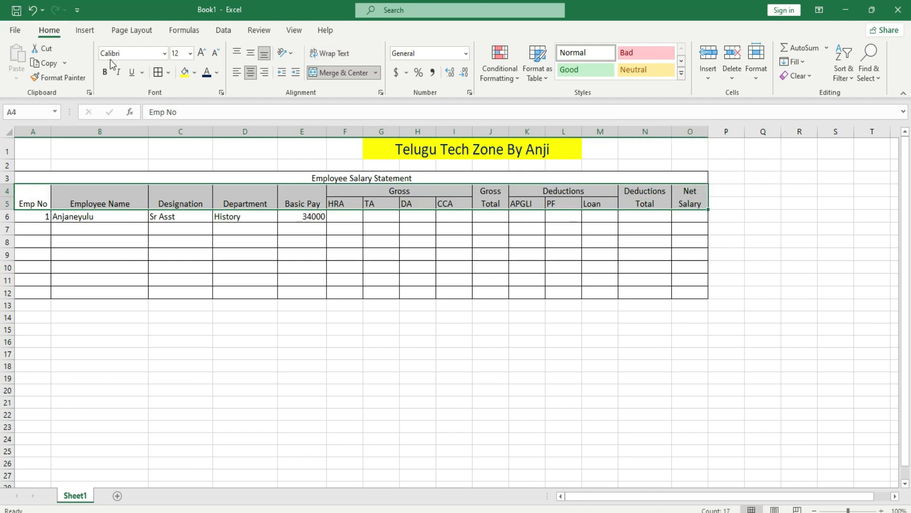
left_click(250, 72)
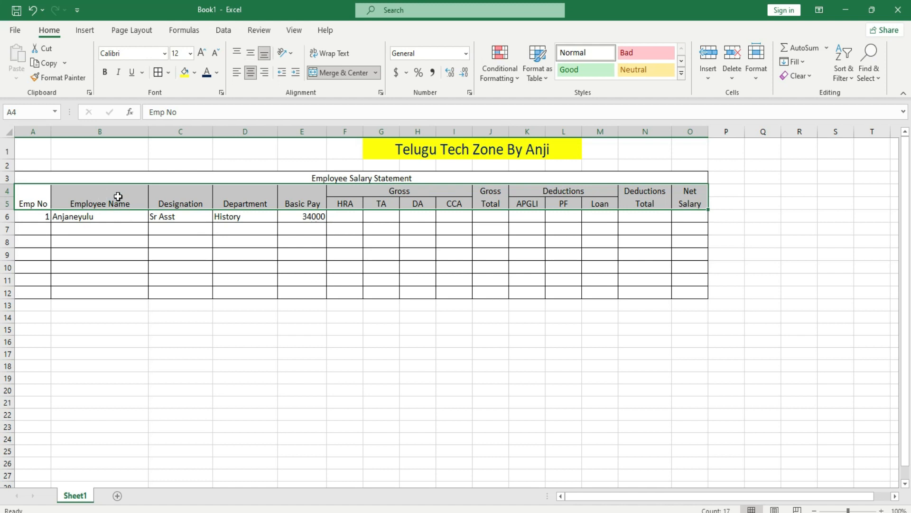
left_click(251, 53)
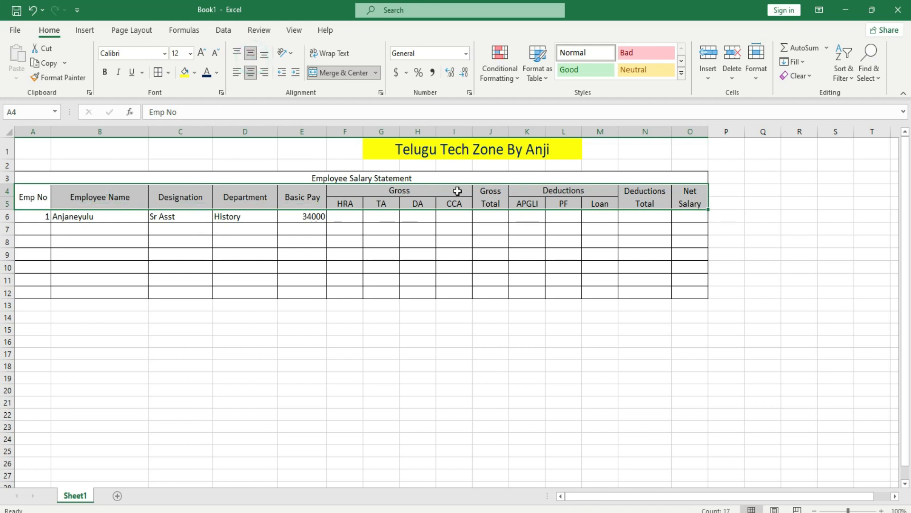
left_click(105, 71)
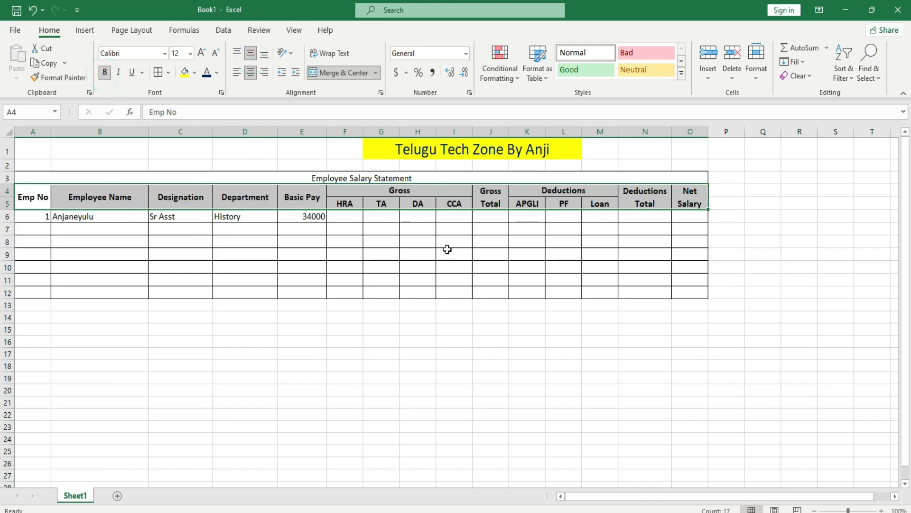
- Make the "Employee Salary Statement" title in row 3 bold
left_click(475, 227)
left_click(369, 175)
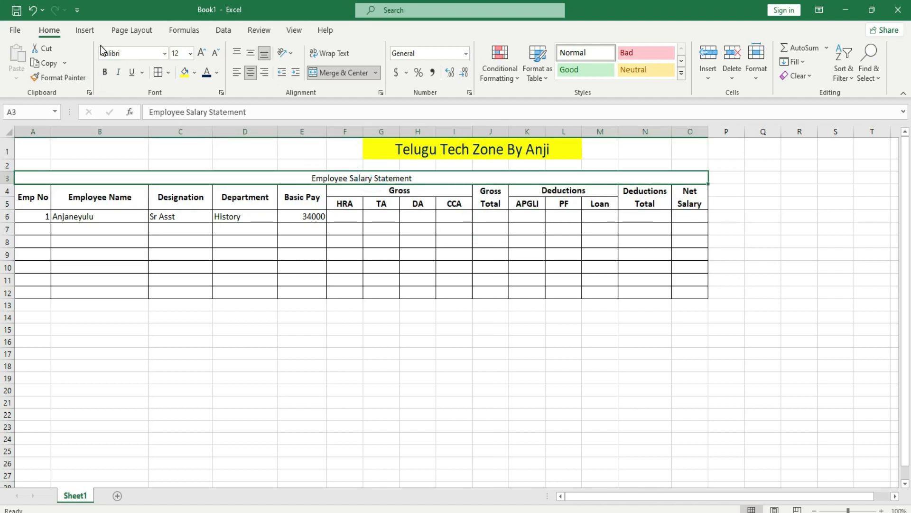
left_click(105, 72)
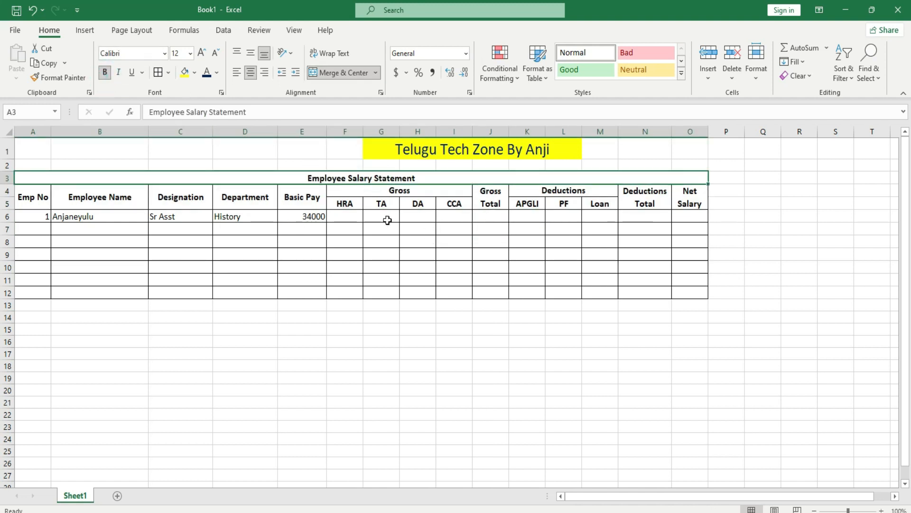
left_click(42, 220)
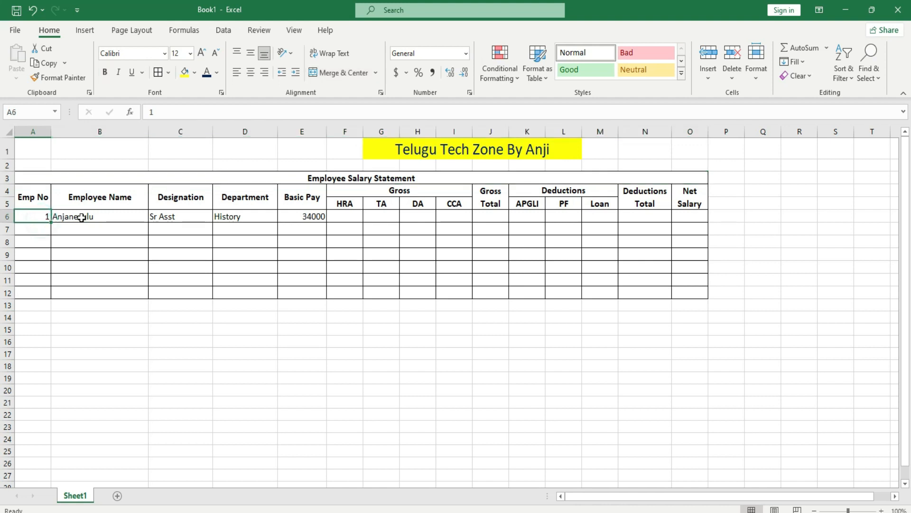
left_click(310, 219)
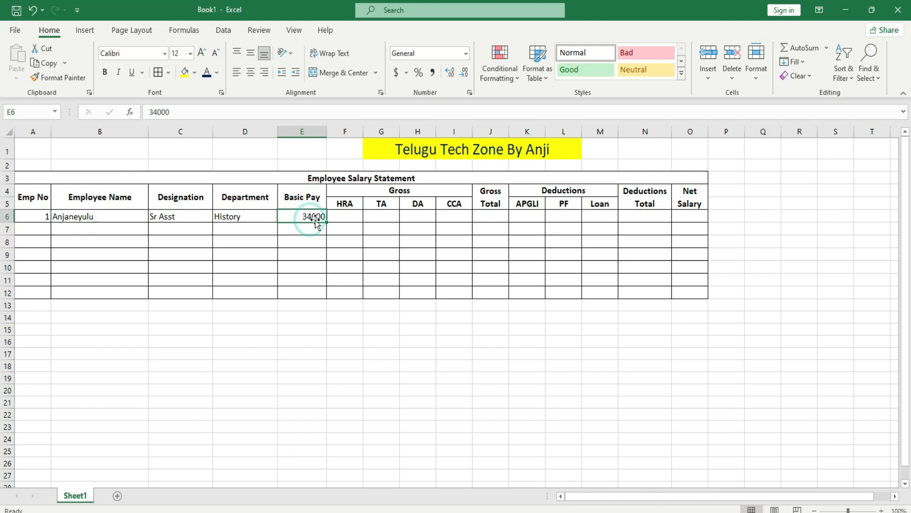
left_click(351, 217)
left_click(377, 216)
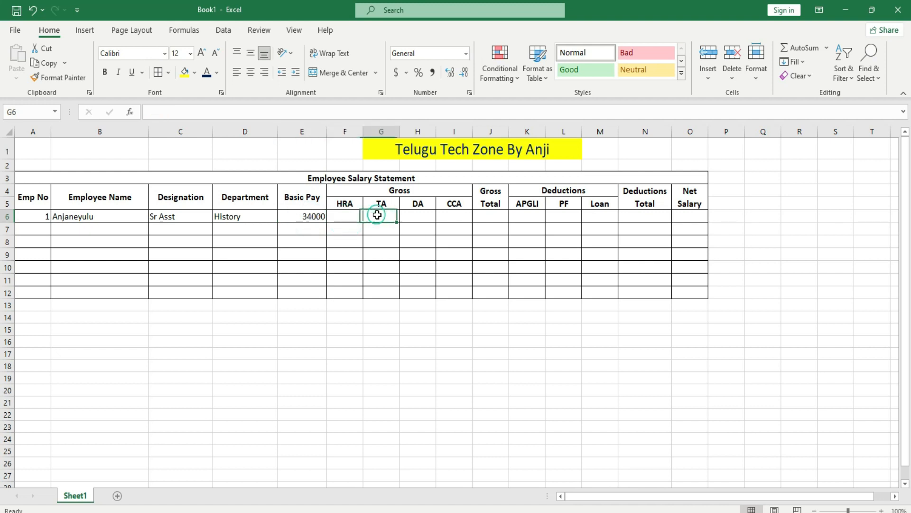
left_click(307, 353)
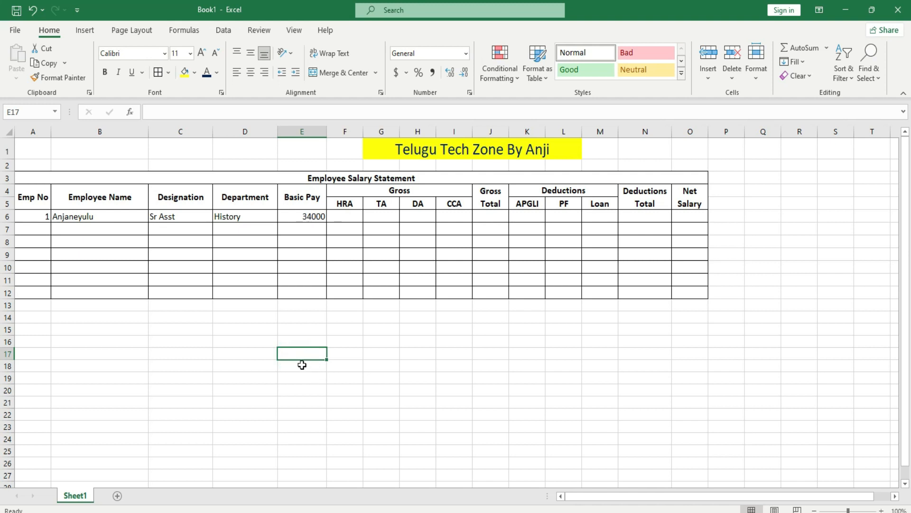
type("12")
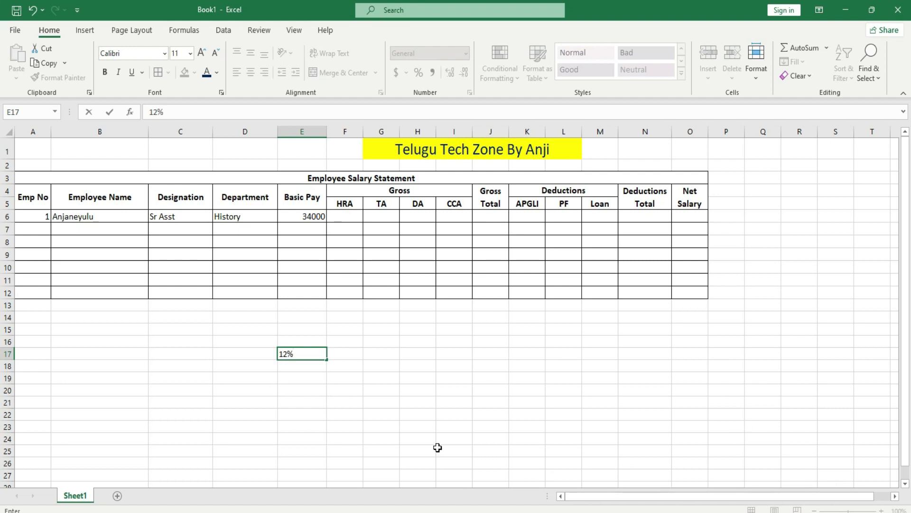
key("Escape")
- Change the HRA header in F5 to "HRA 12%" and widen column F to fit it
double_click(352, 205)
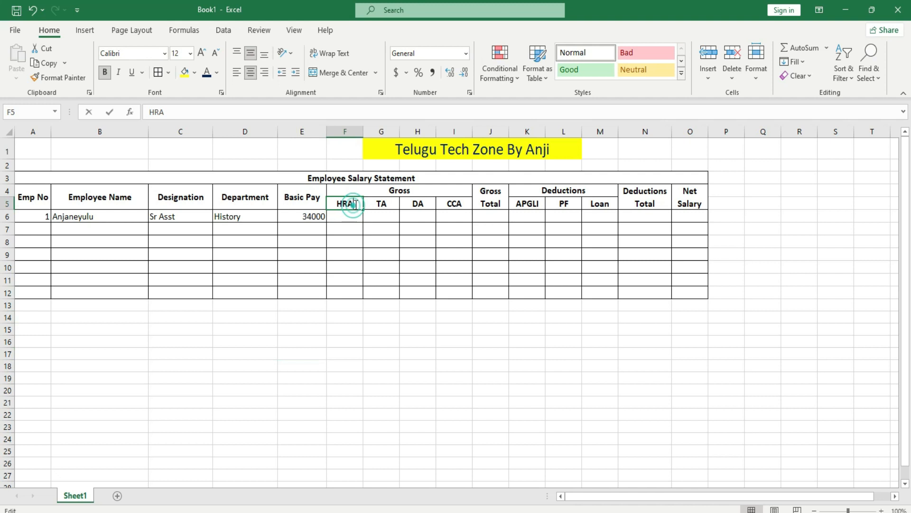
type("12%")
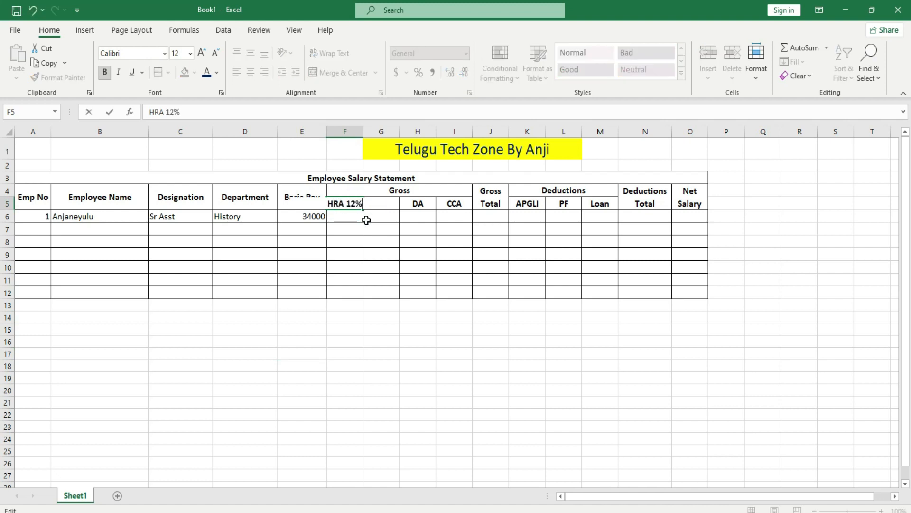
key("Return")
left_click_drag(364, 130, 374, 130)
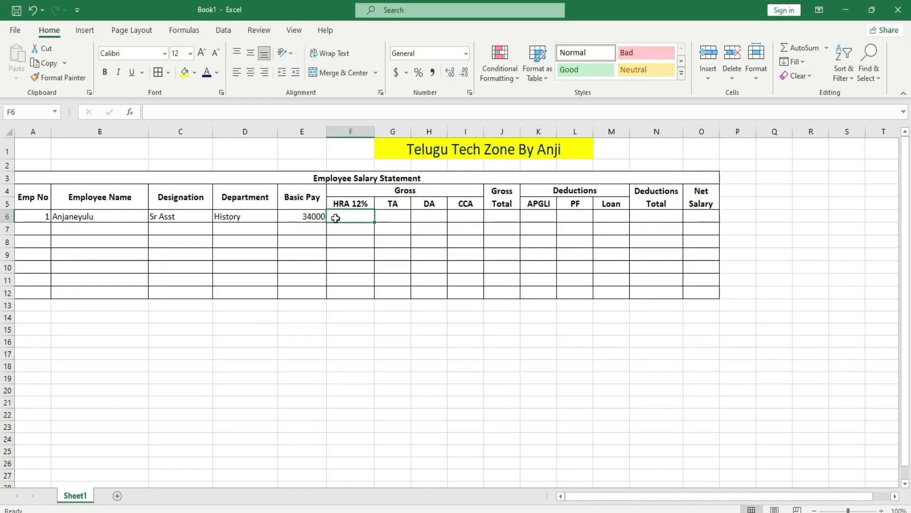
- Calculate the first employee's HRA in F6 with the formula =e6*12%
type("=")
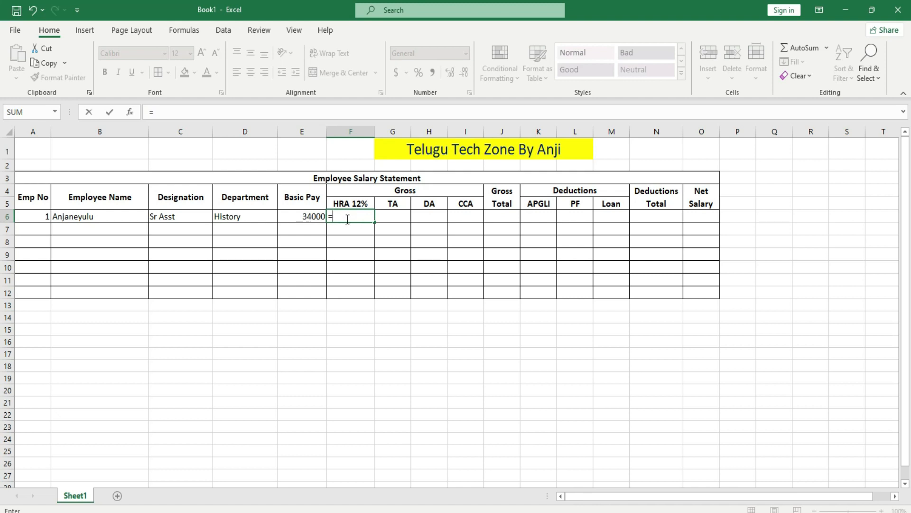
type("e6*12%")
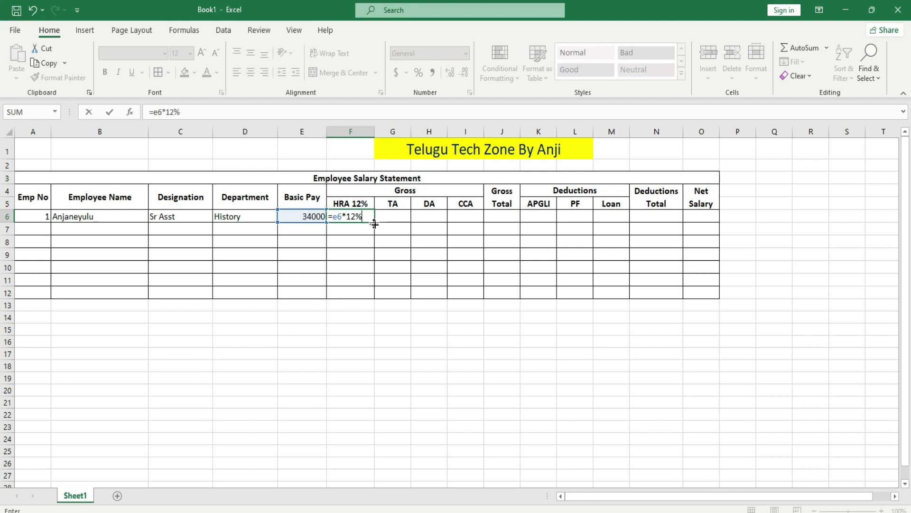
key("Return")
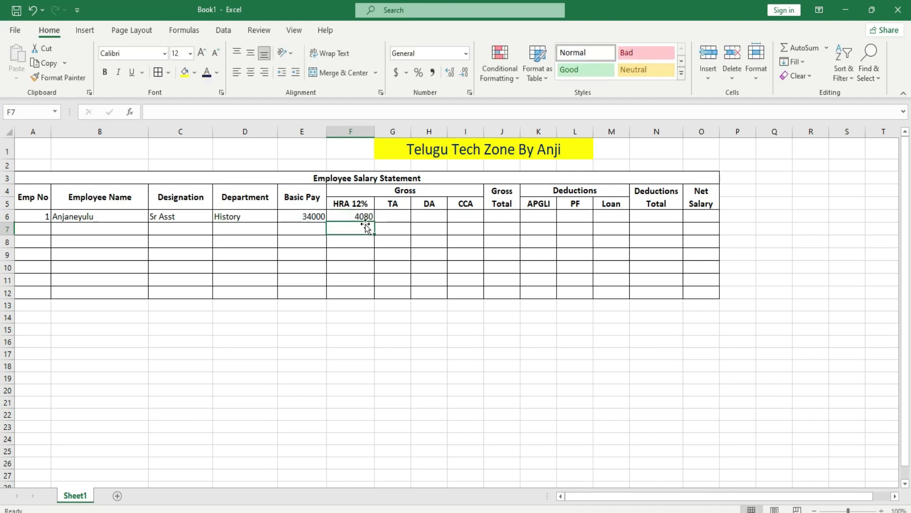
- Calculate the first employee's TA in G6 as 5% of basic pay with the formula =e6*5%
left_click(378, 216)
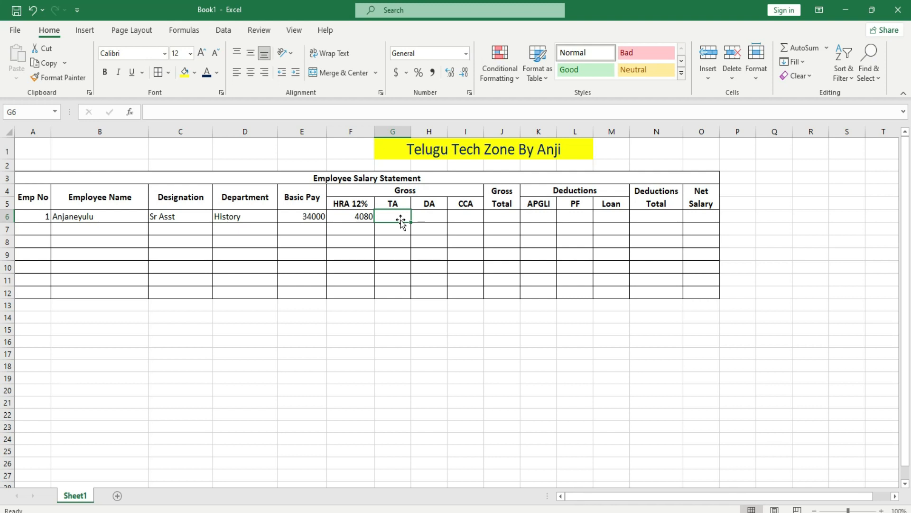
type("=")
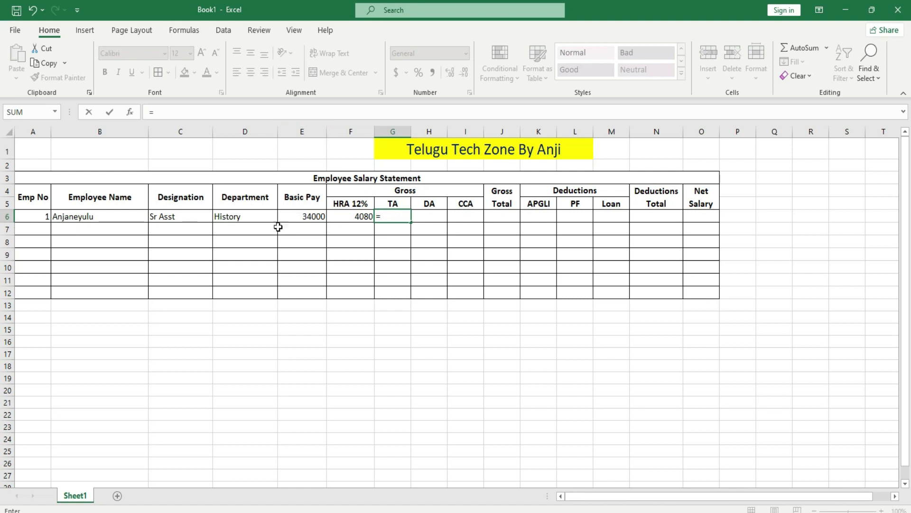
type("e6")
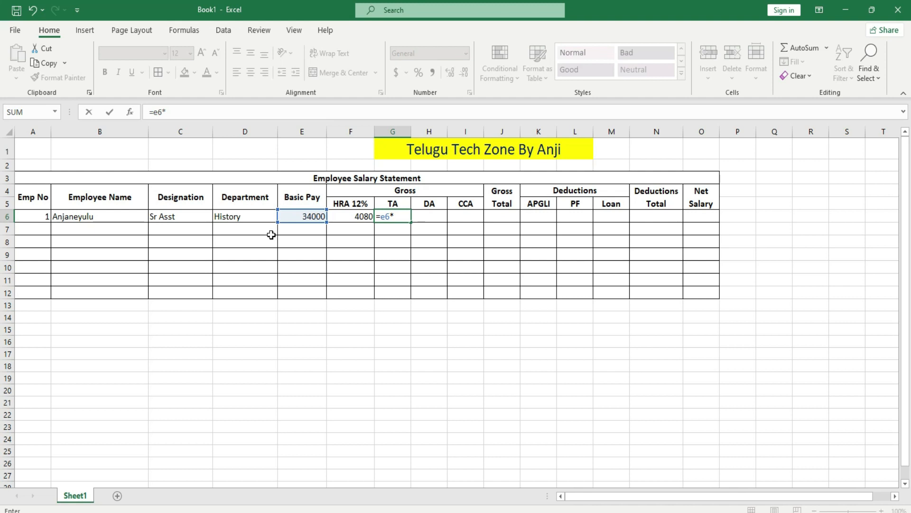
type("*5%")
key("Return")
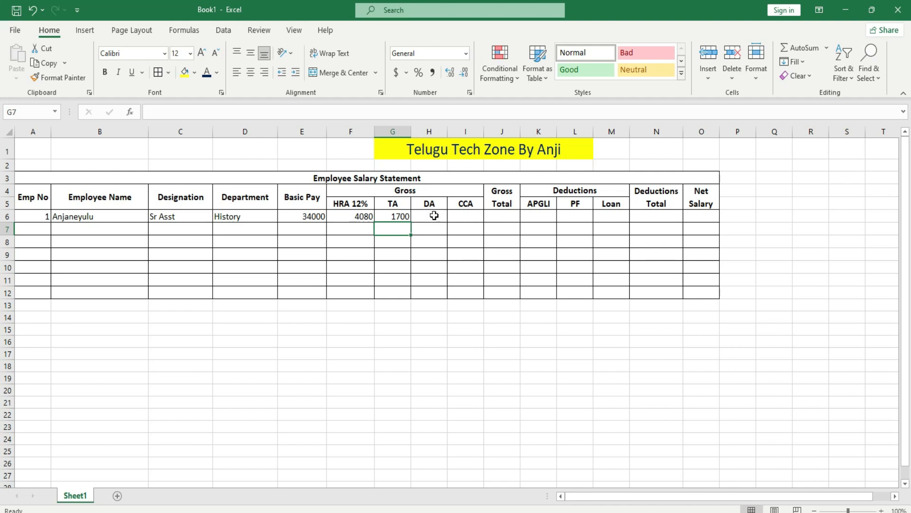
- Change the DA header in H5 to "DA 20.02%" and widen column H to fit it
left_click(434, 206)
double_click(433, 203)
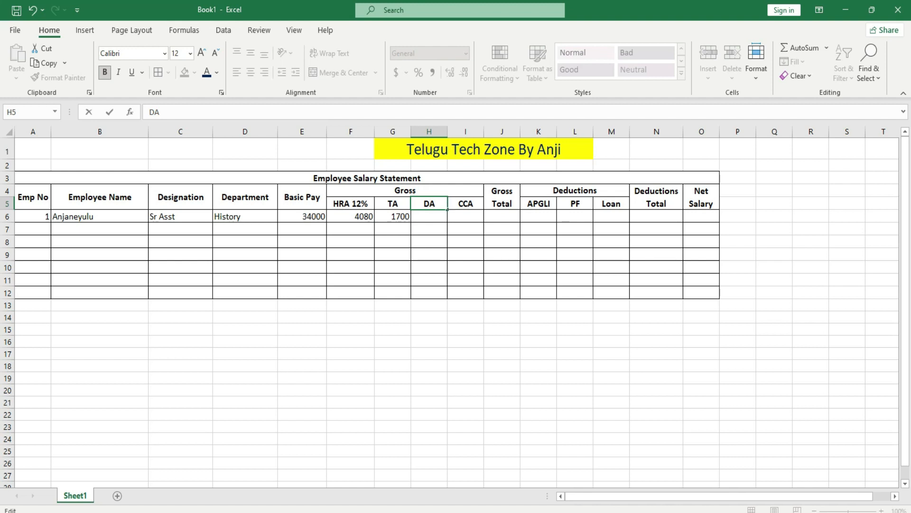
type("0.02%")
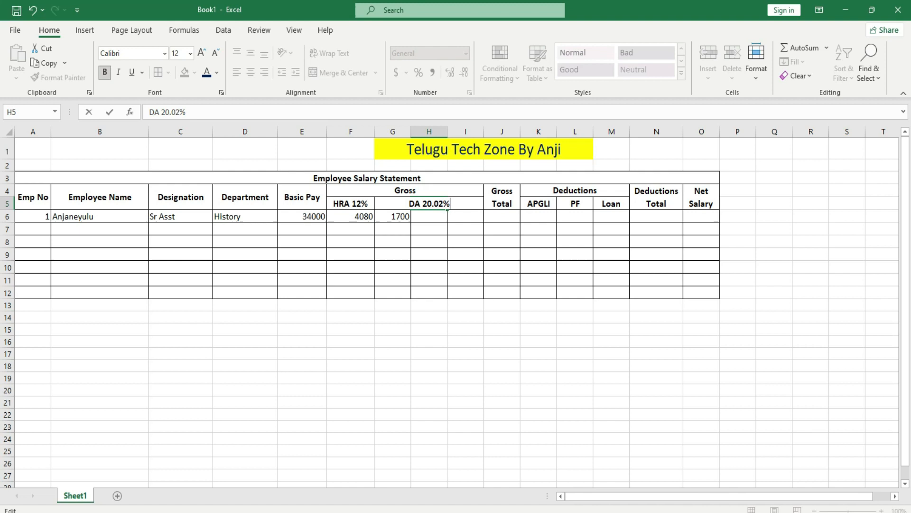
key("Return")
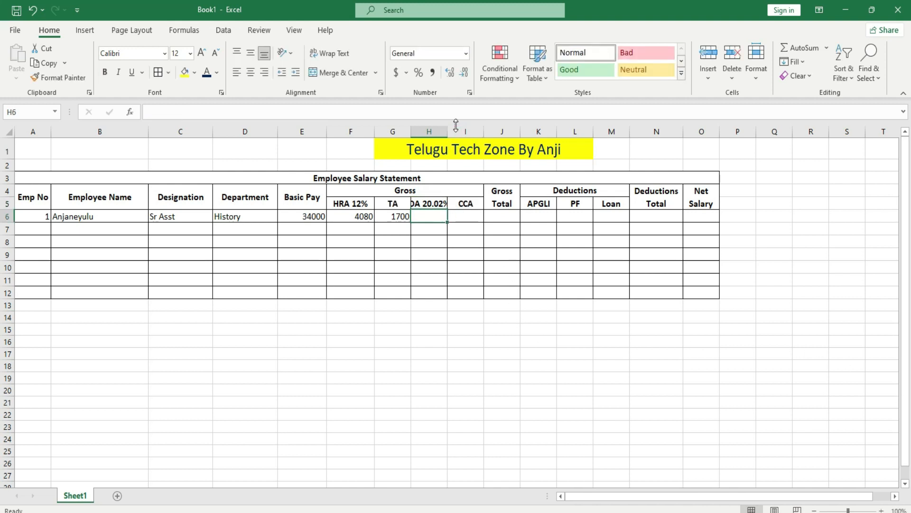
left_click_drag(447, 131, 469, 137)
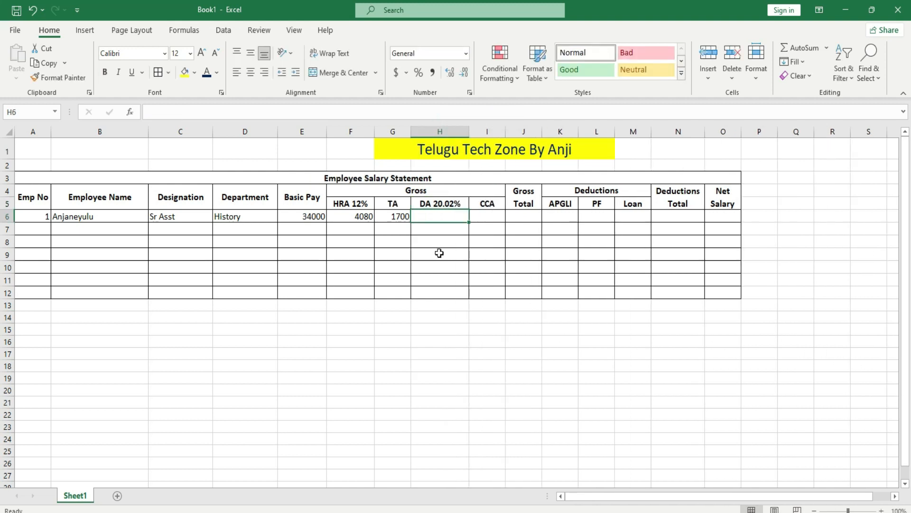
- Calculate the first employee's DA in H6 with the formula =e6*20.02%
type("=")
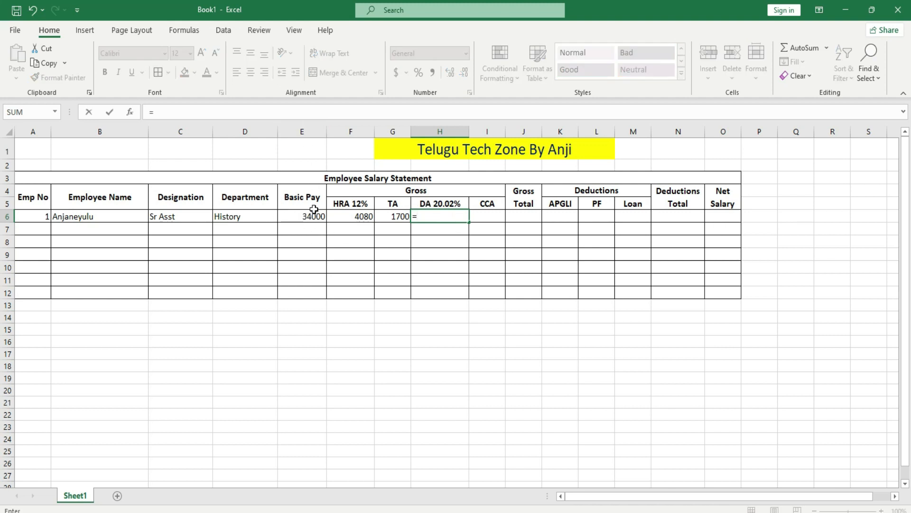
type("e6*20.02%")
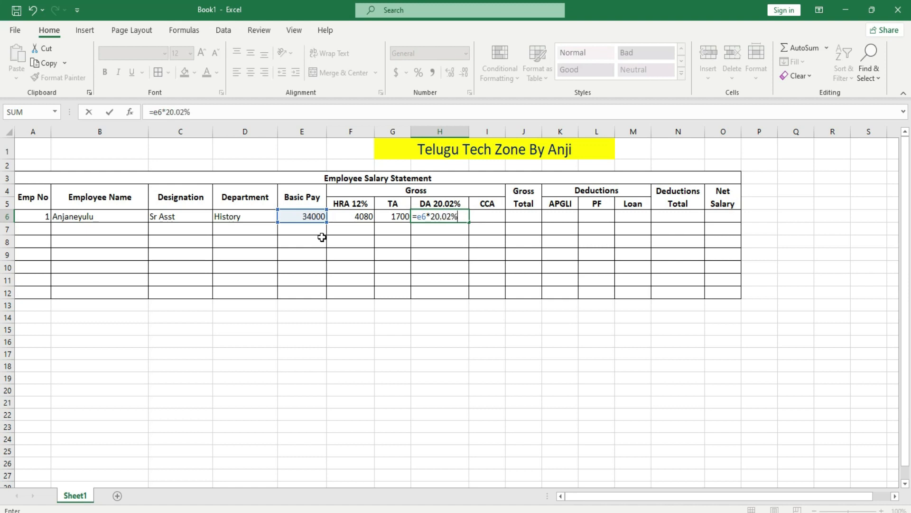
key("Return")
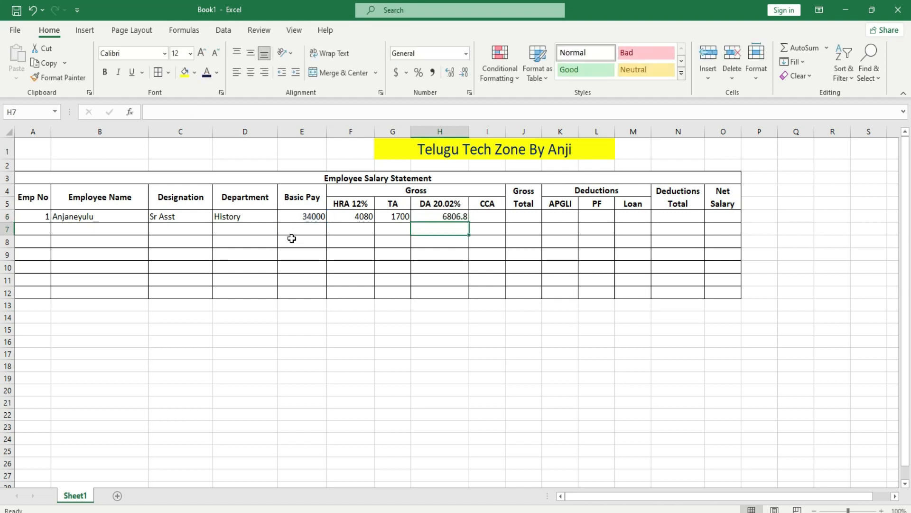
- Enter 400 as the first employee's CCA in I6
left_click(492, 215)
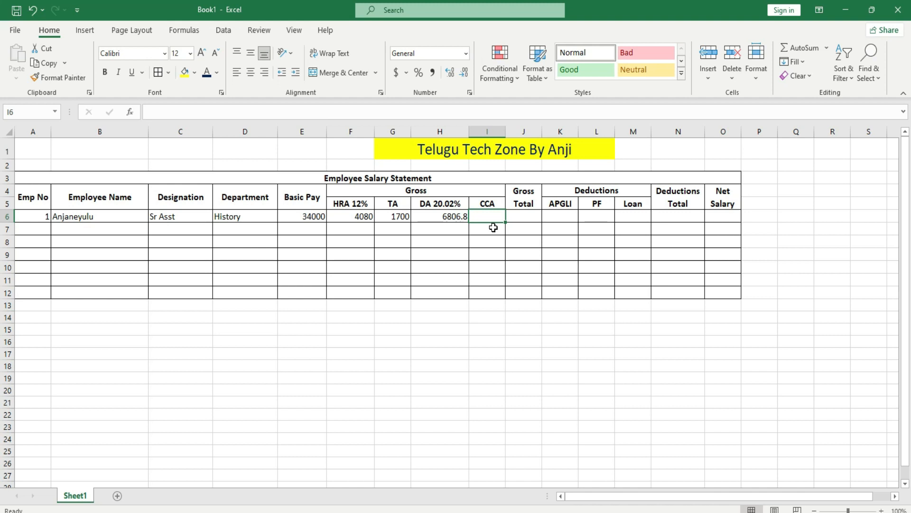
type("400")
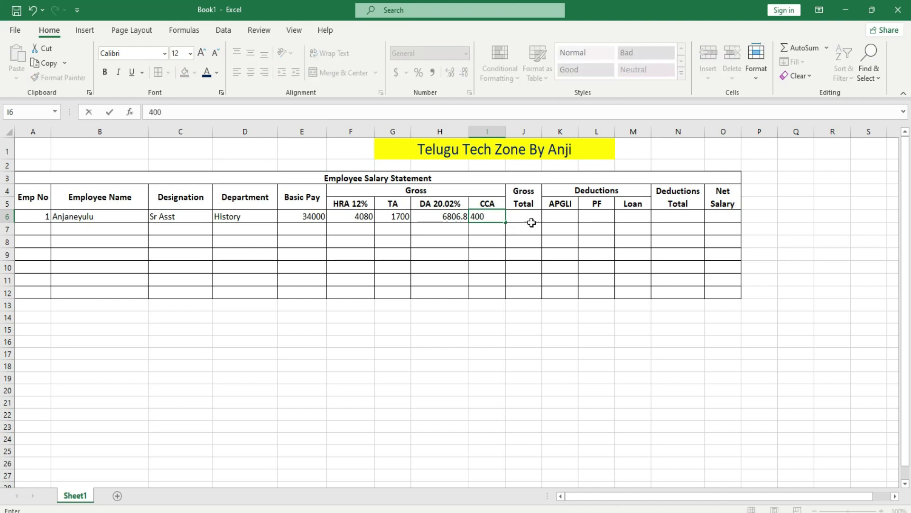
left_click(531, 217)
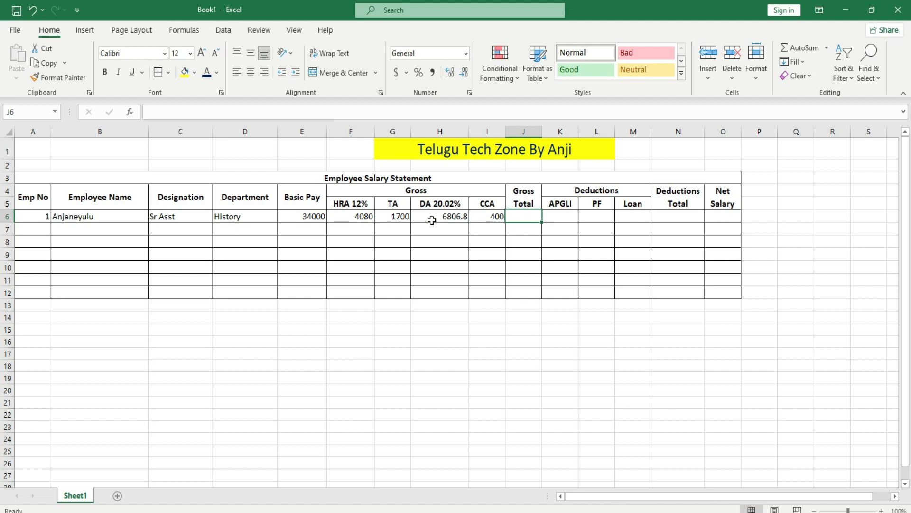
left_click(297, 216)
left_click(349, 217)
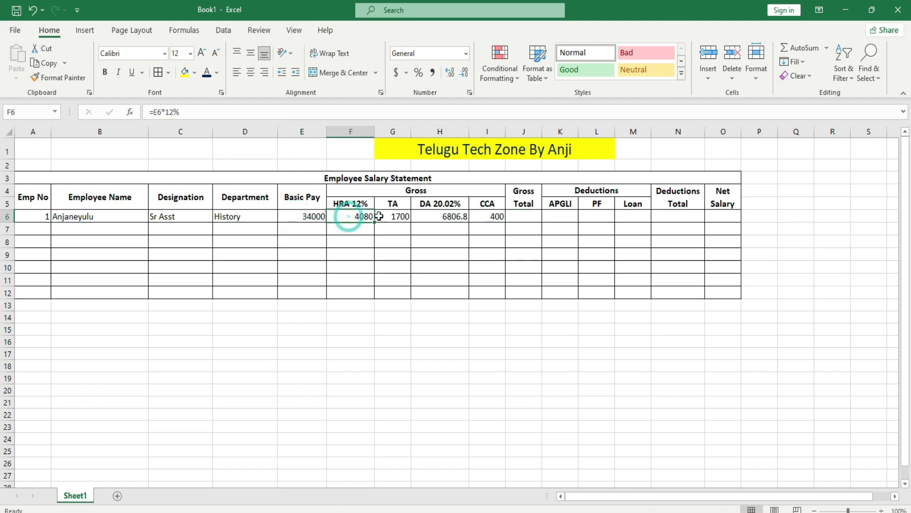
left_click(402, 217)
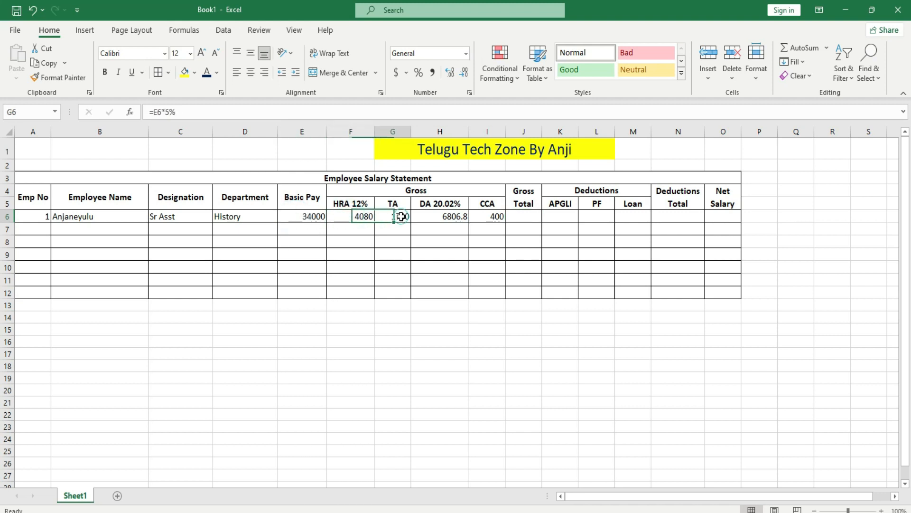
left_click(459, 217)
left_click(485, 216)
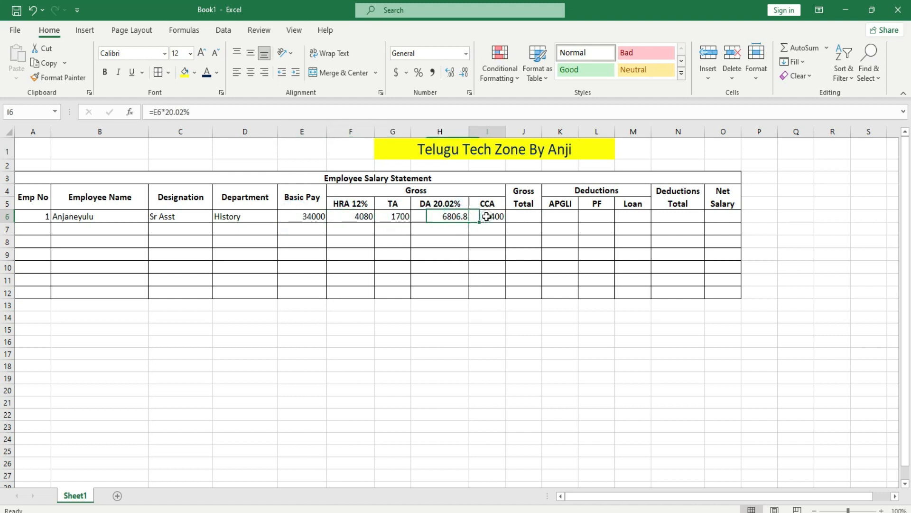
- Calculate the first employee's gross total in J6 with the formula =e6+f6+g6+h6+i6
left_click(528, 215)
type("=")
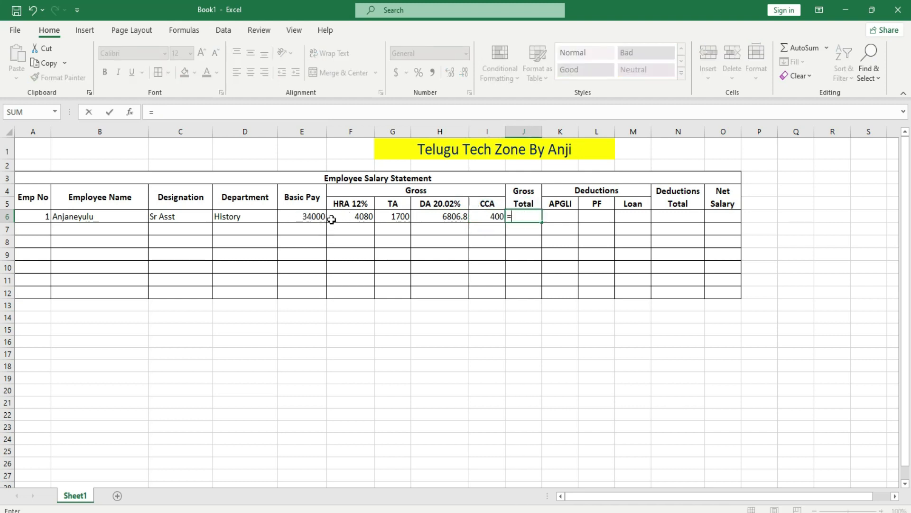
type("e")
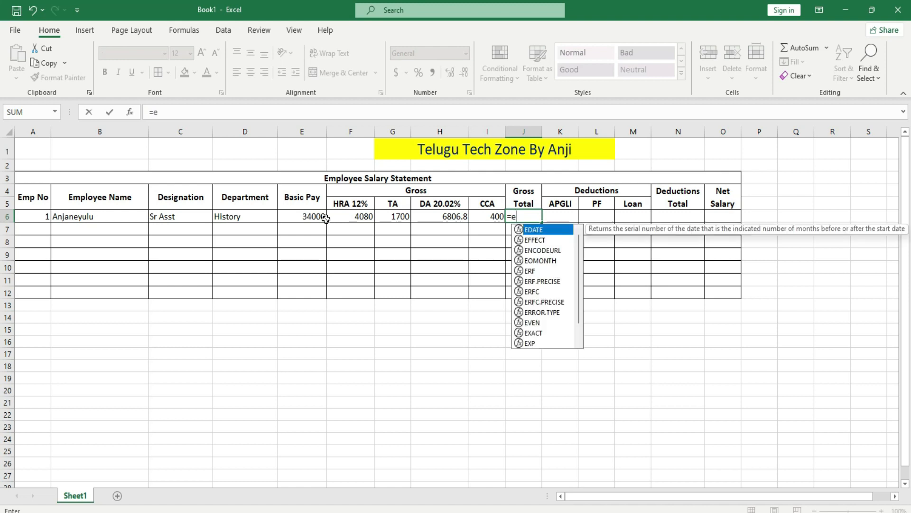
type("6+")
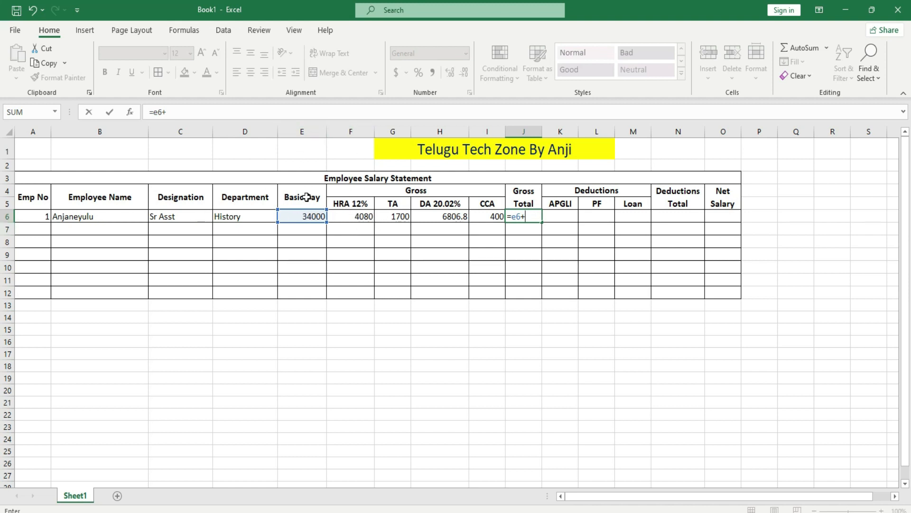
type("f6+")
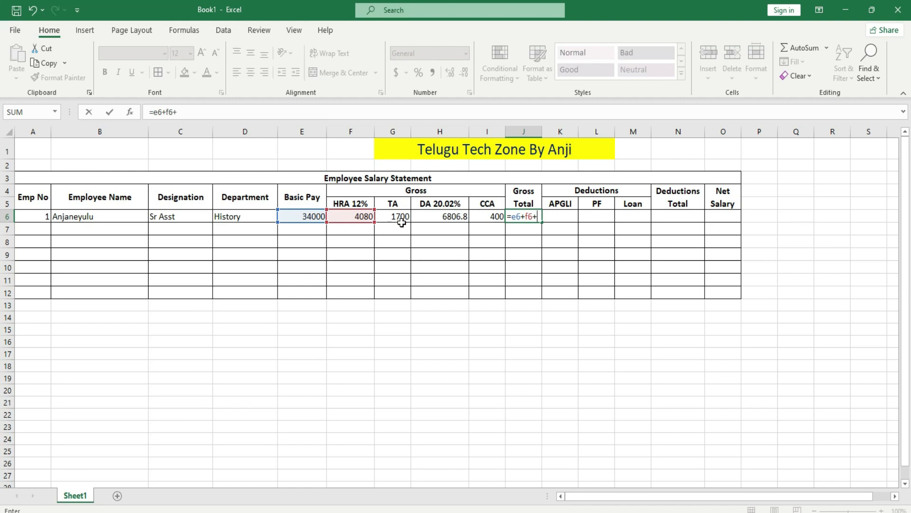
type("g6+")
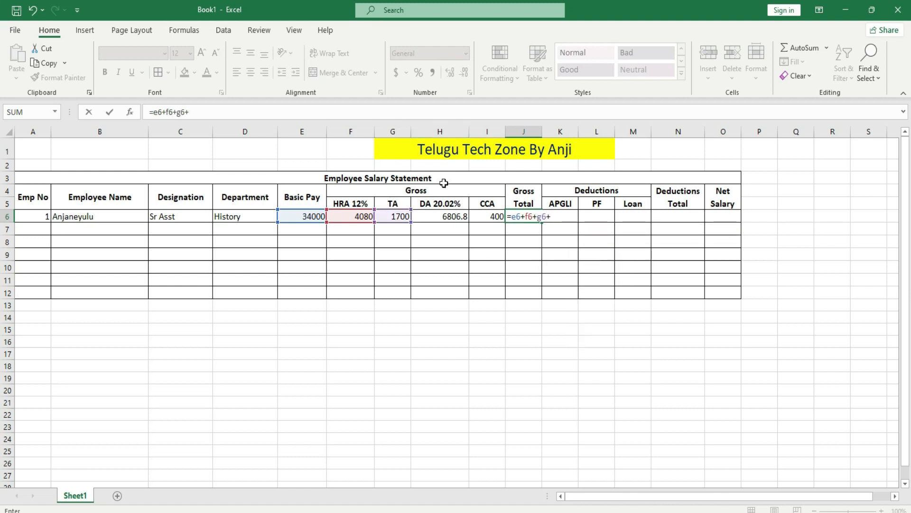
type("h6")
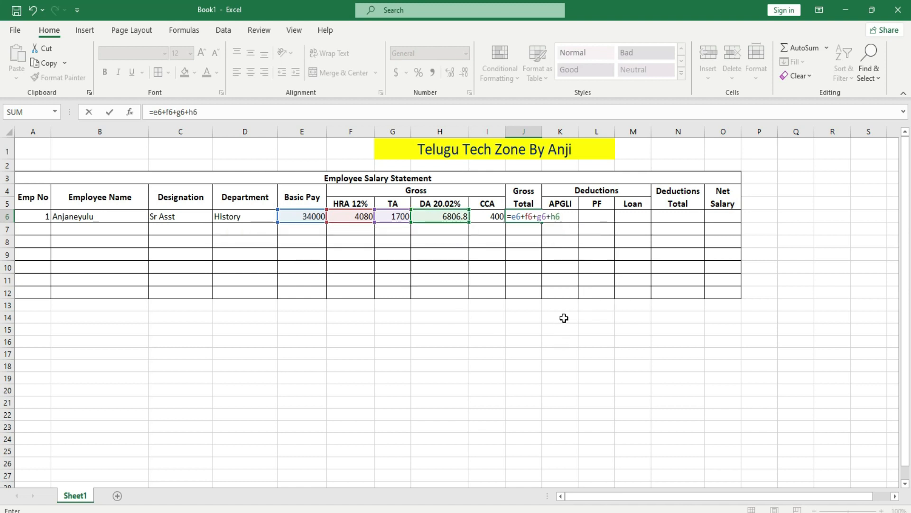
type("+i6")
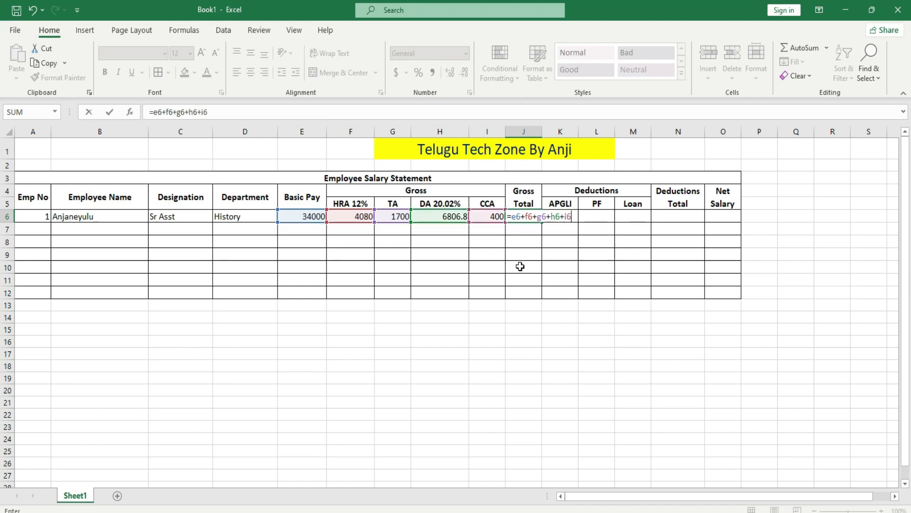
key("Return")
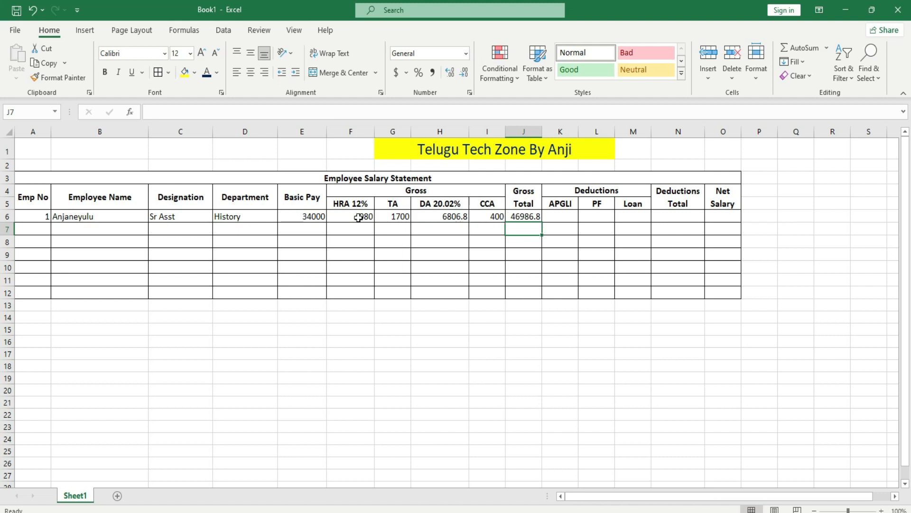
left_click(525, 217)
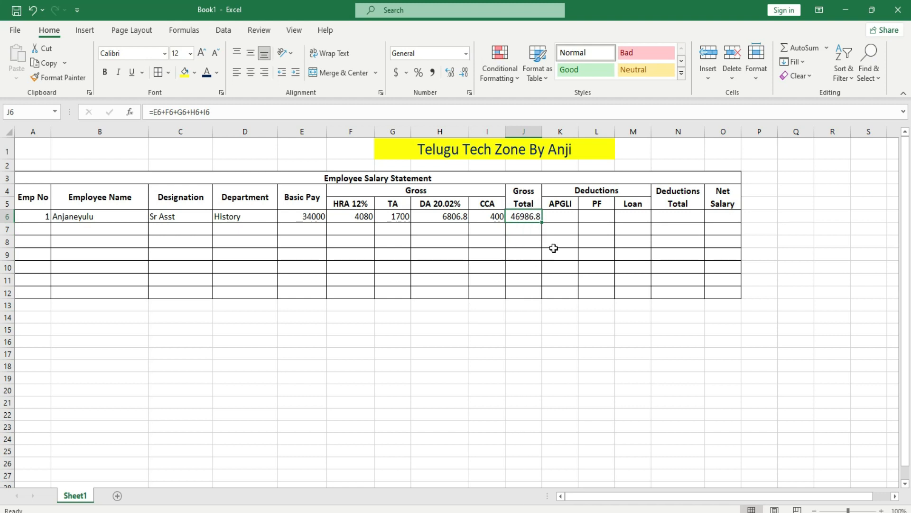
- Enter 300 as the first employee's APGLI deduction in K6 and calculate PF in L6 with the formula =e6*10%
left_click(557, 214)
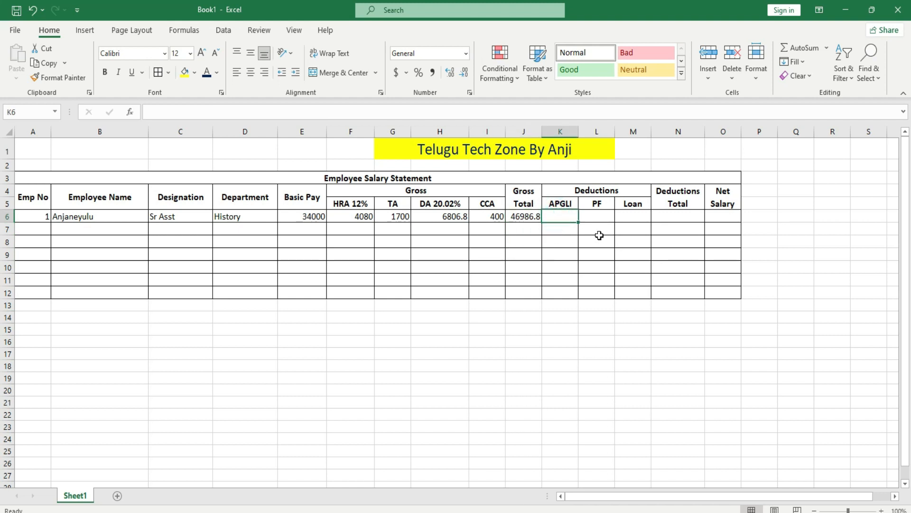
type("300")
left_click(592, 217)
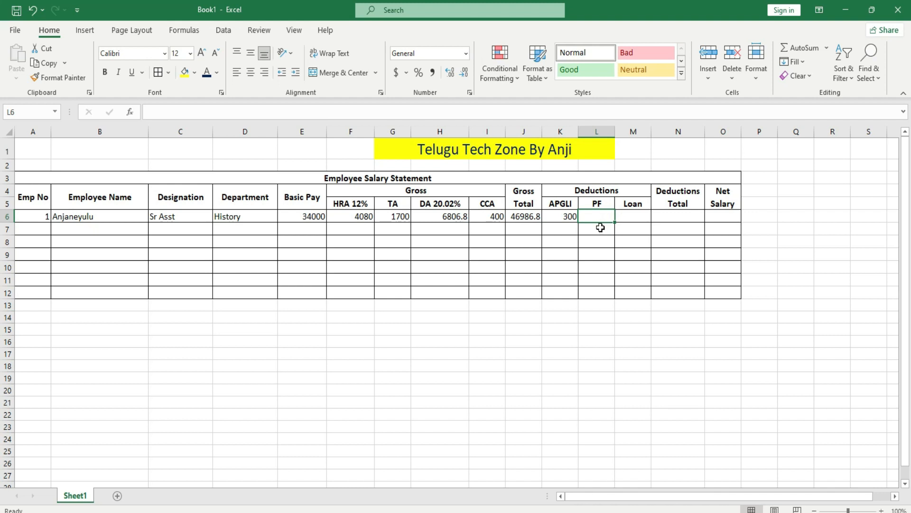
type("=")
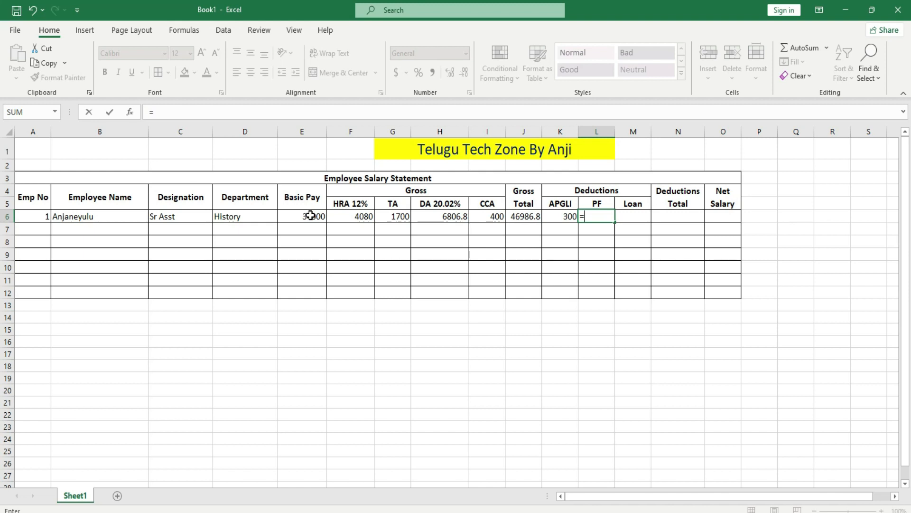
type("e6")
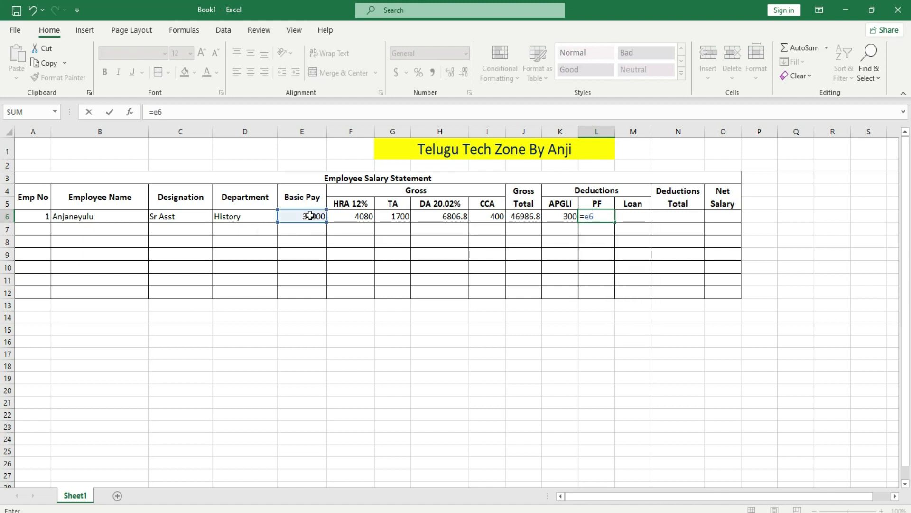
type("*10%")
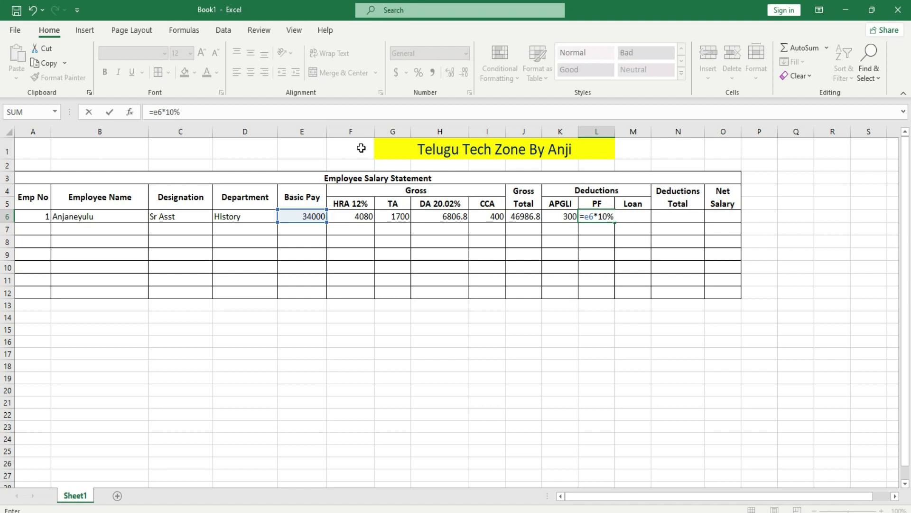
key("Return")
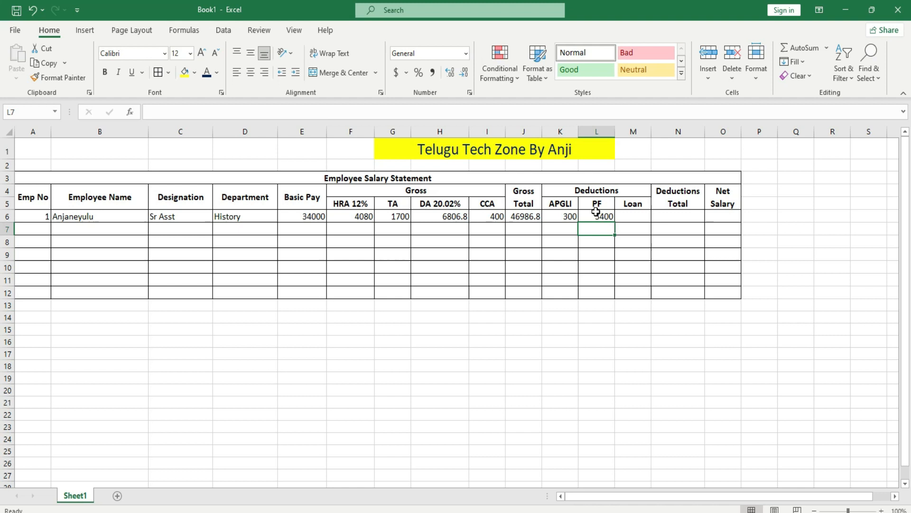
left_click(608, 216)
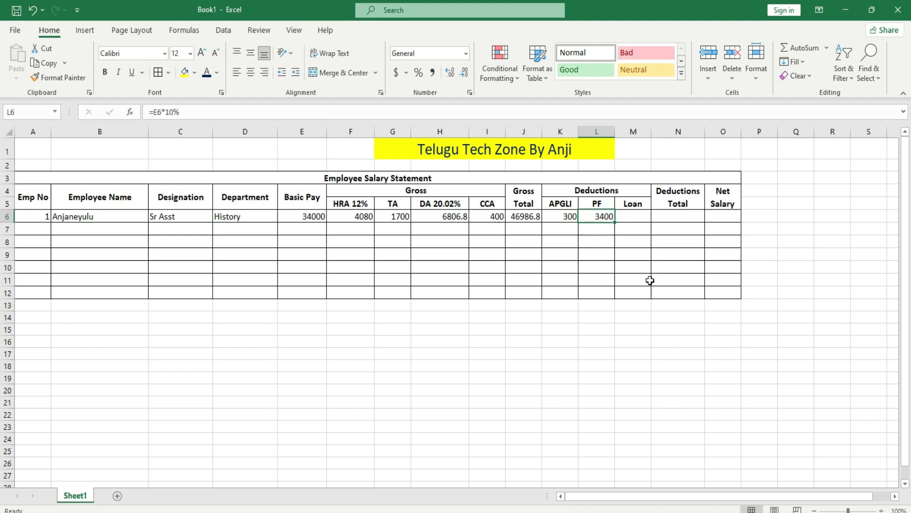
- Enter 12000 as the first employee's loan deduction in M6
left_click(633, 222)
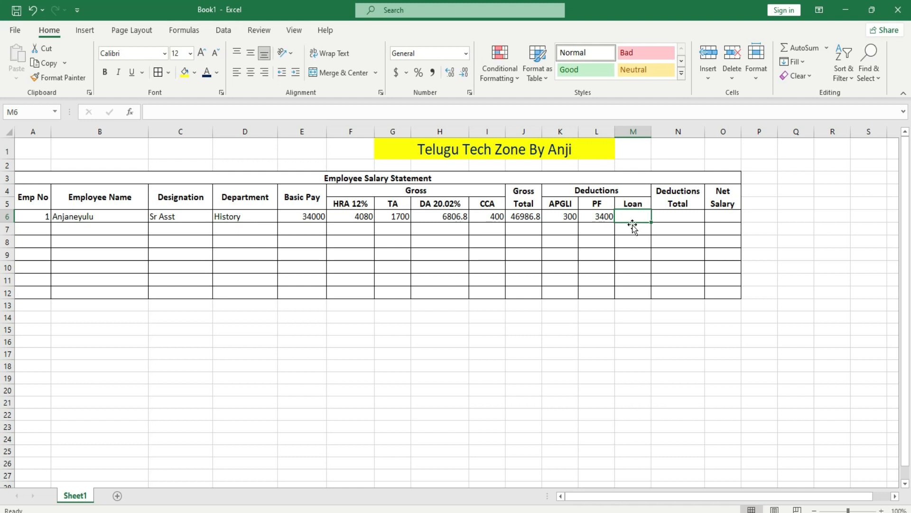
type("2500")
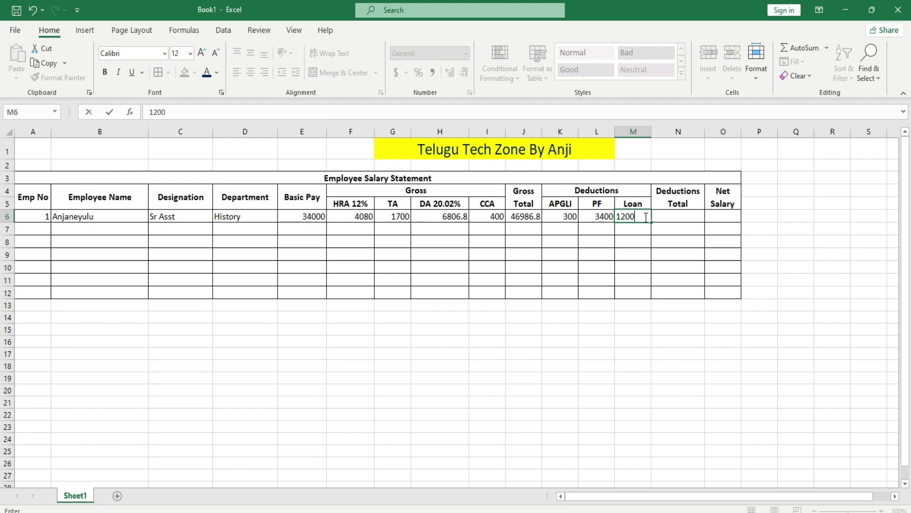
key("Tab")
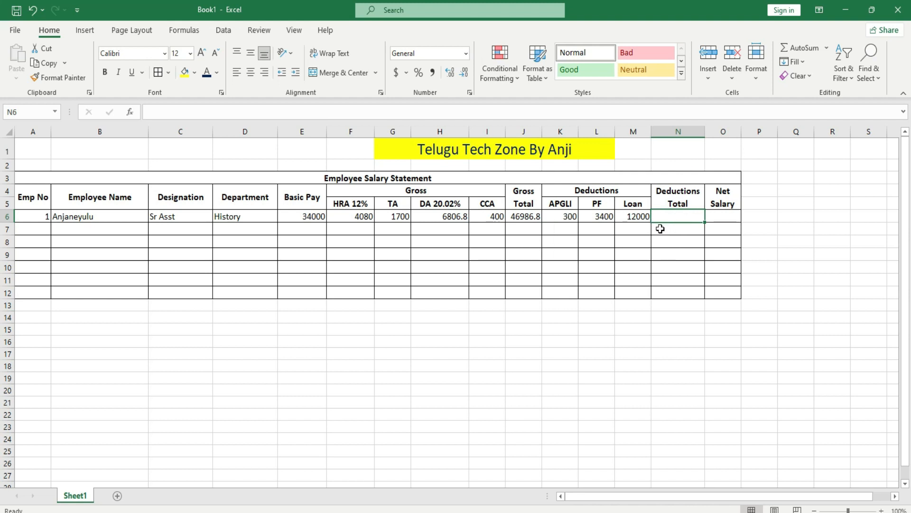
- Calculate the first employee's deductions total in N6 with the formula =k6+l6+m6
type("=")
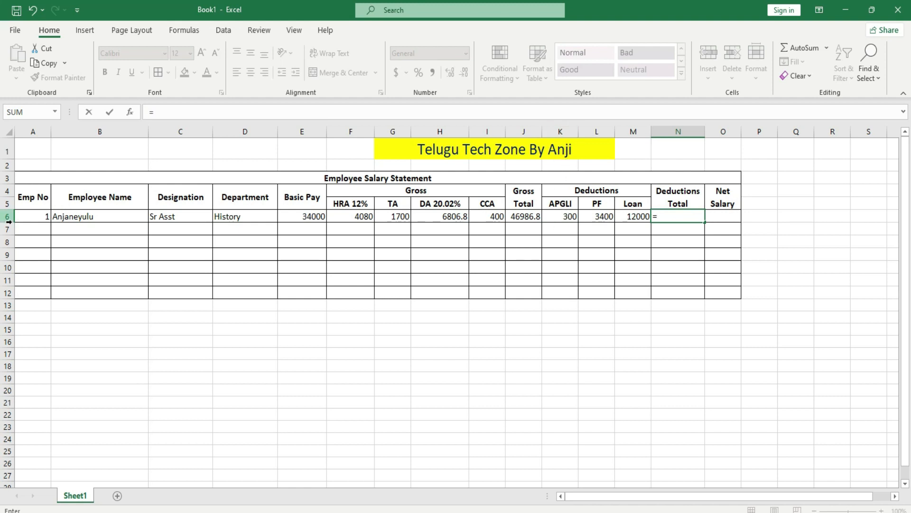
type("k6+")
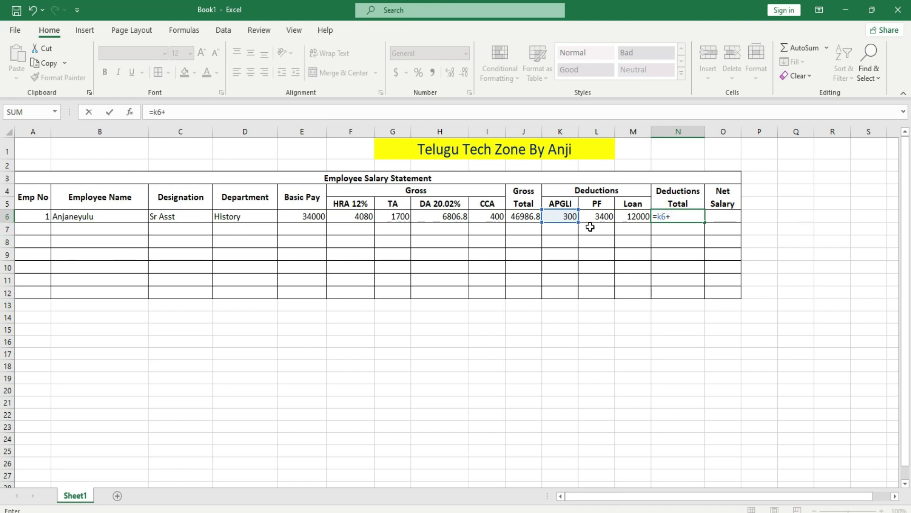
type("l")
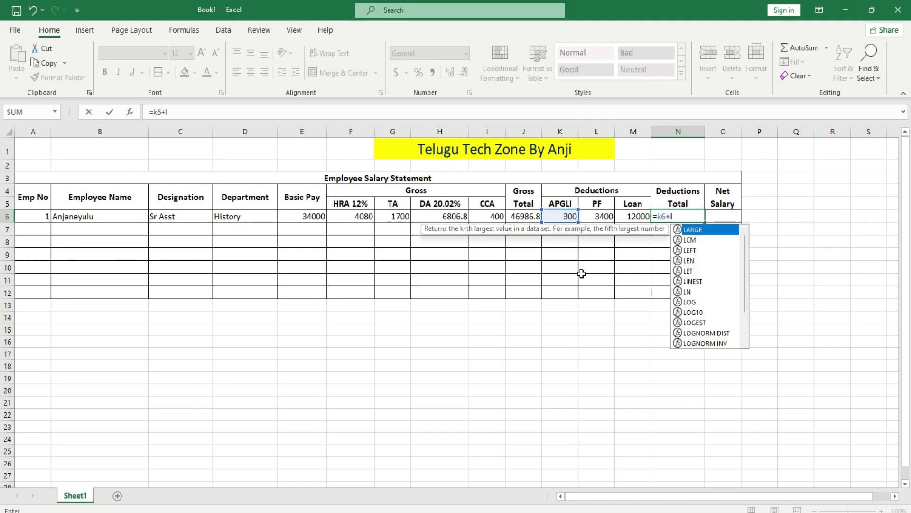
type("6+")
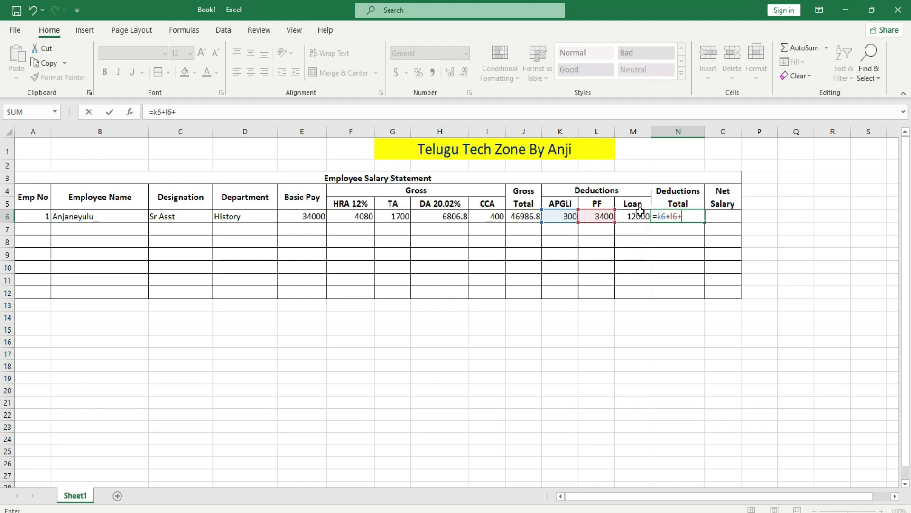
type("m6")
left_click(619, 233)
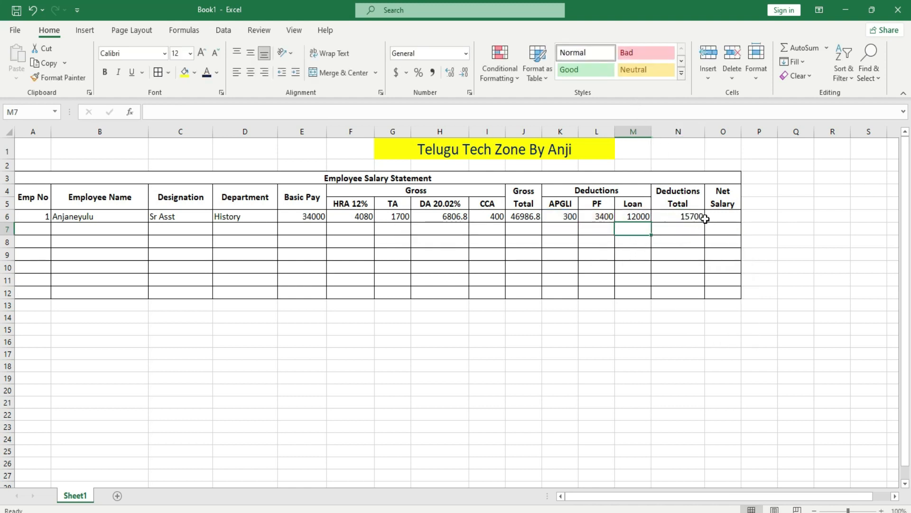
left_click(685, 218)
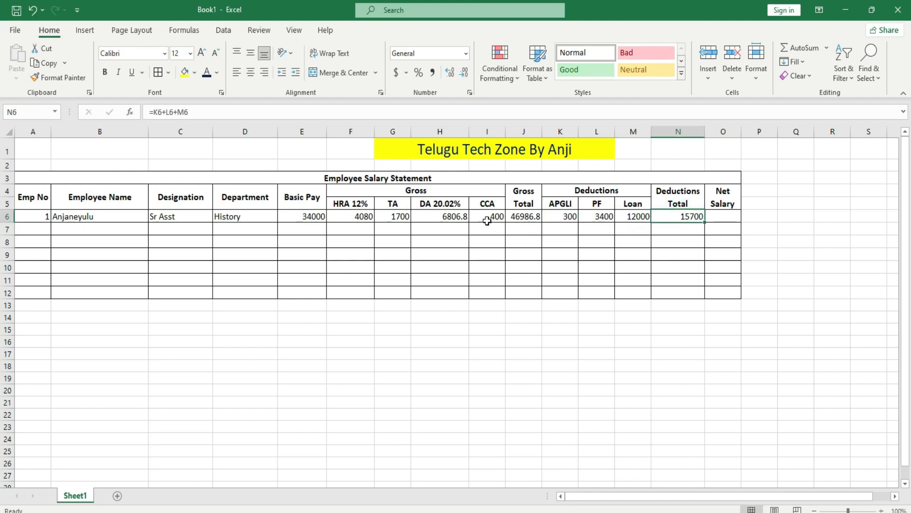
- Calculate the first employee's net salary in O6 as gross total minus deductions total with the formula =j6-n6
left_click(716, 213)
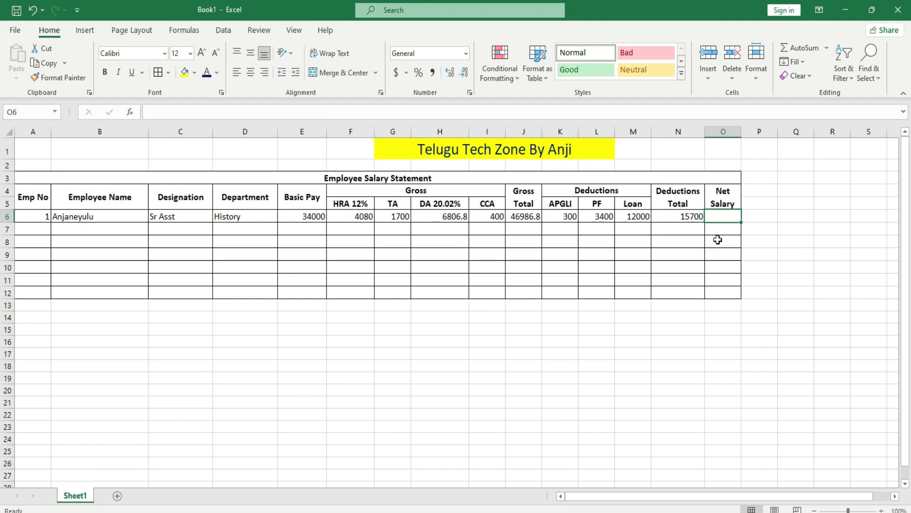
type("=")
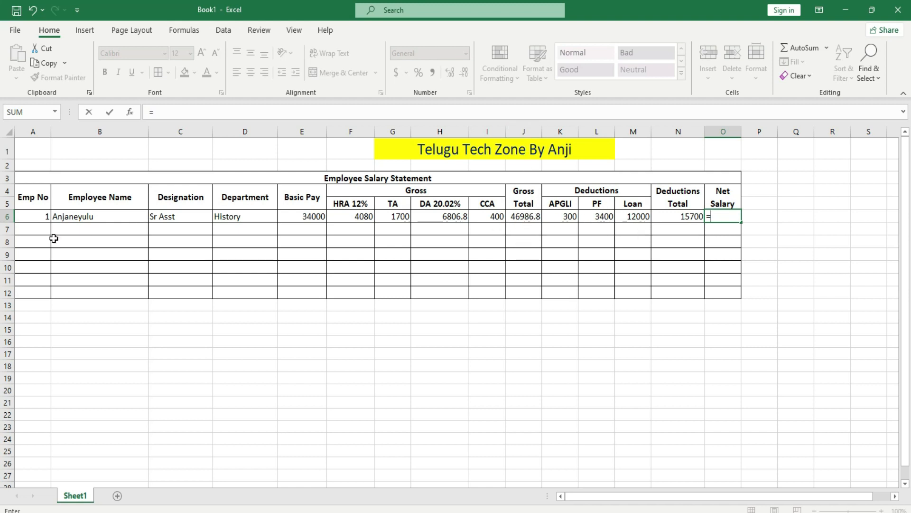
type("6-")
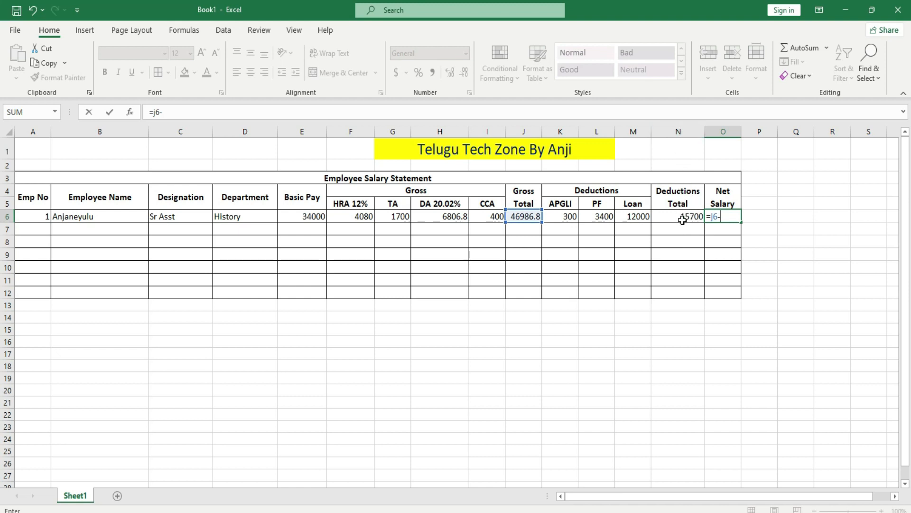
type("n")
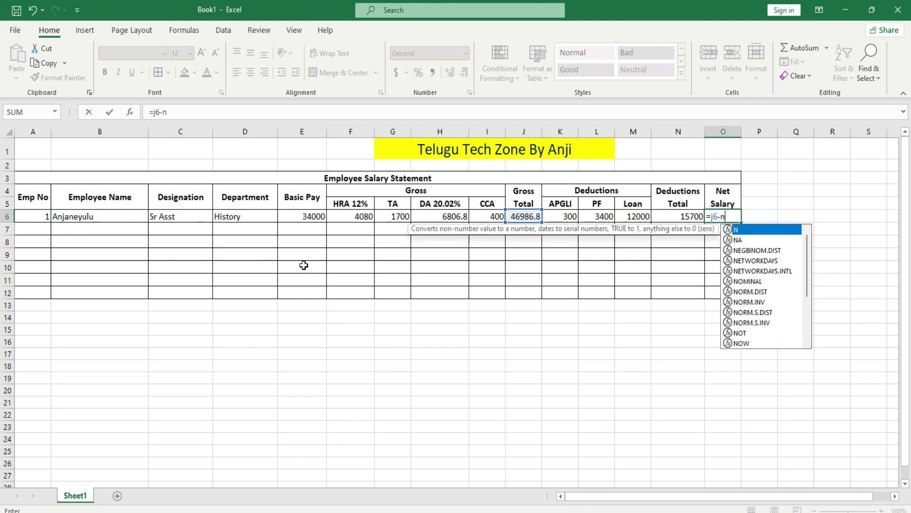
type("6")
key("Return")
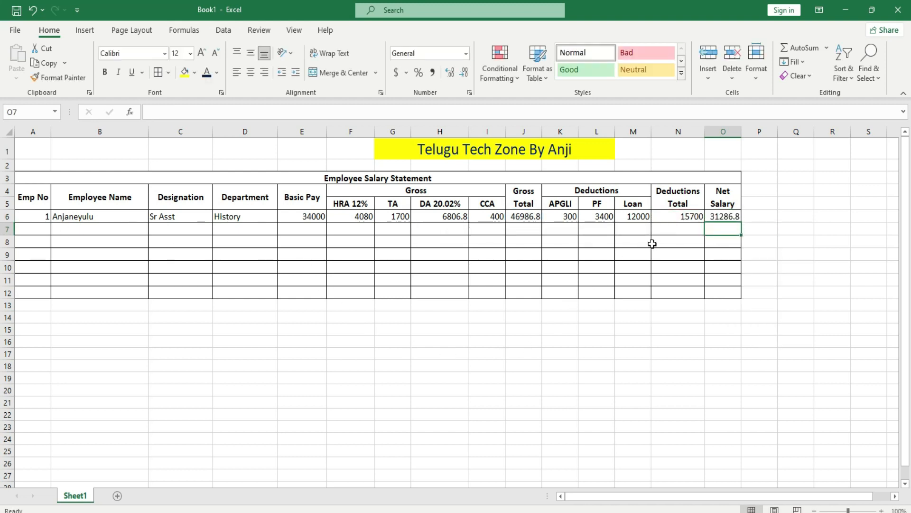
left_click(730, 214)
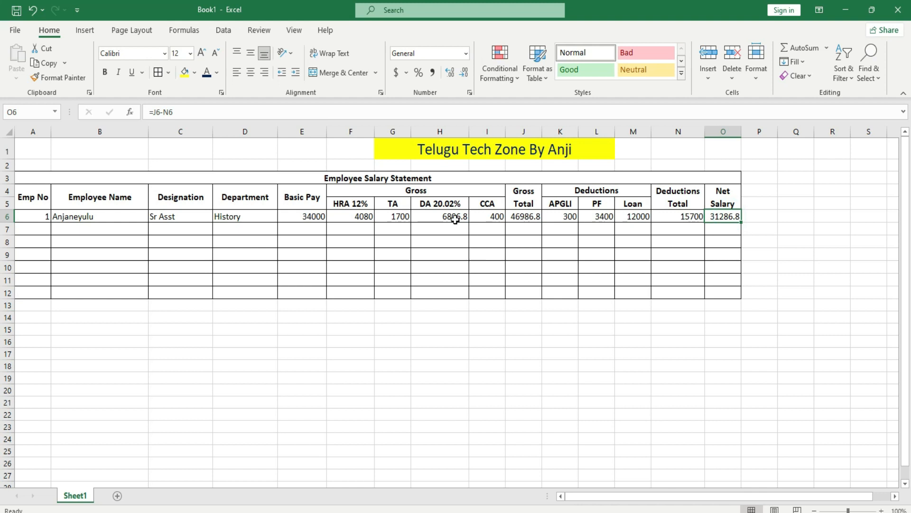